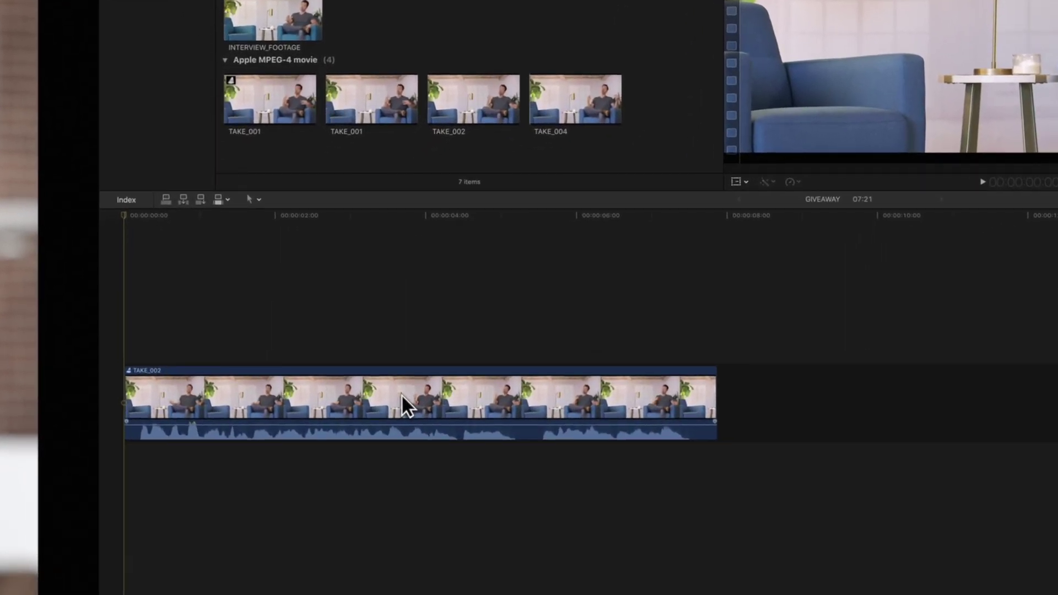
# Preview TAKE_002 in its audition, then switch the audition to TAKE_004
pyautogui.click(401, 395)
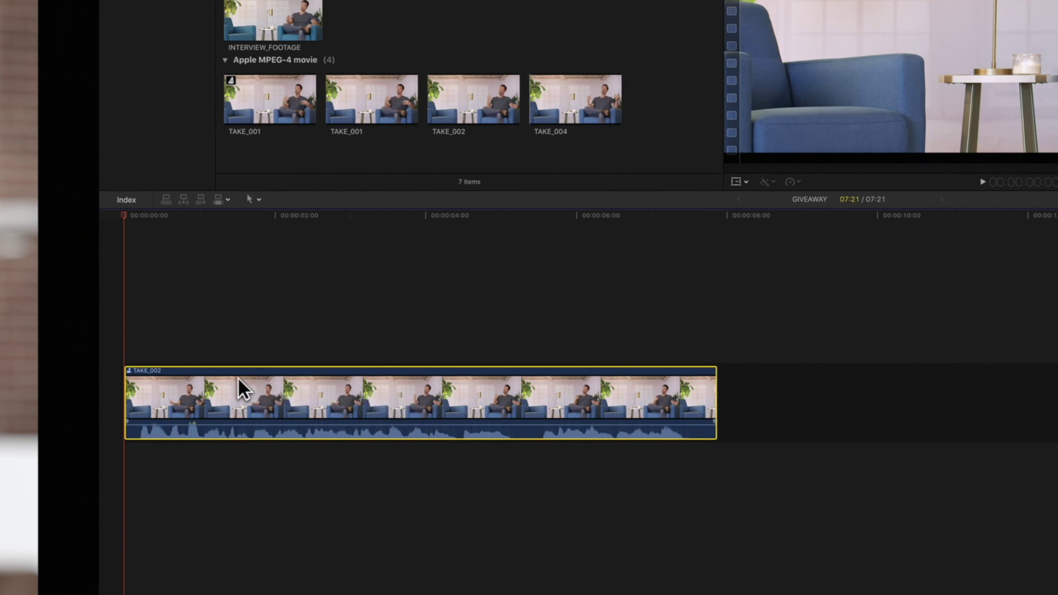
pyautogui.click(132, 371)
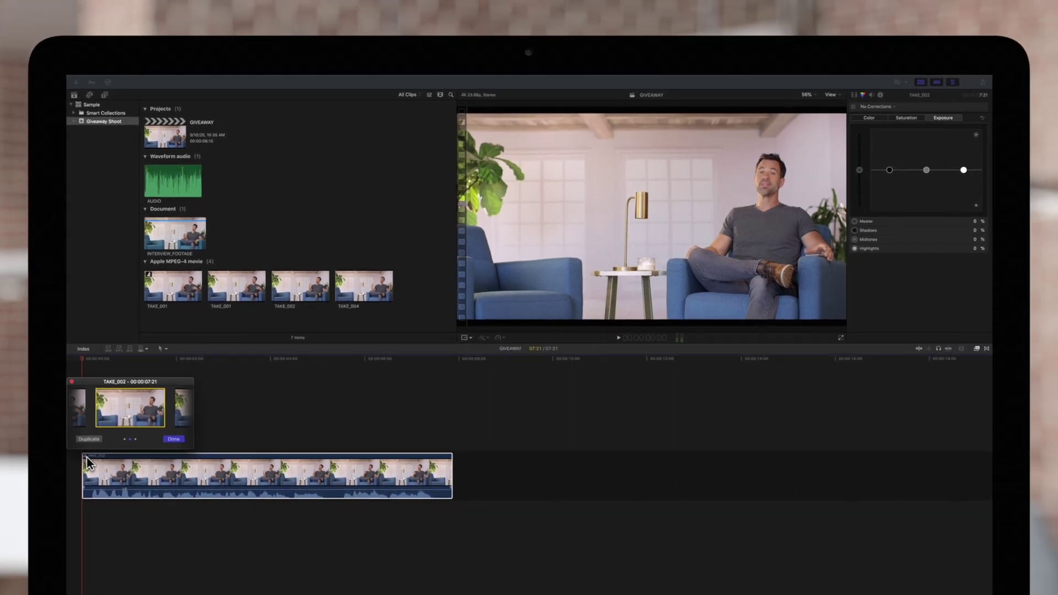
pyautogui.press('space')
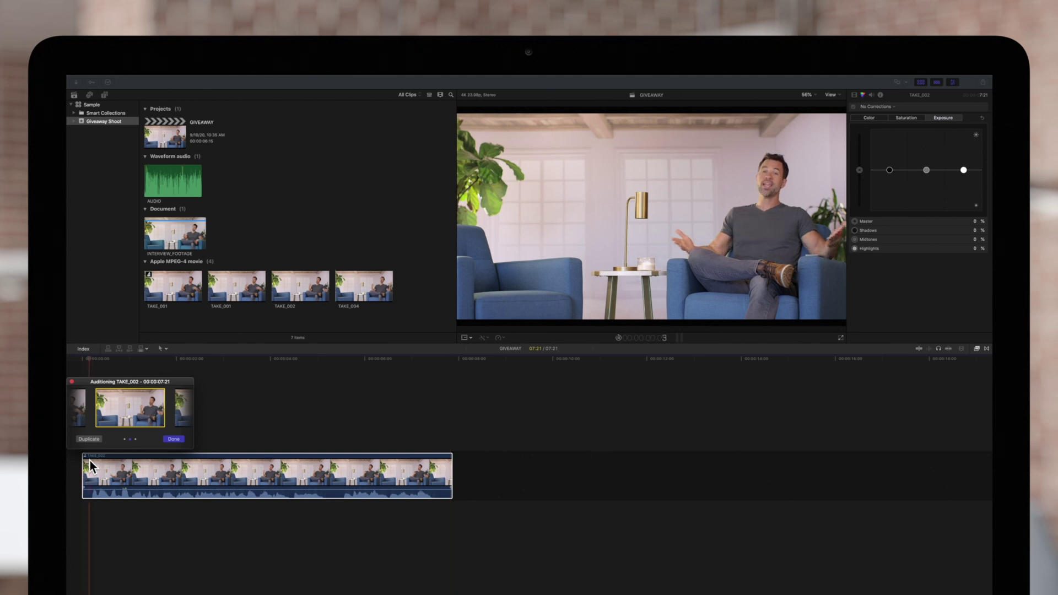
pyautogui.press('space')
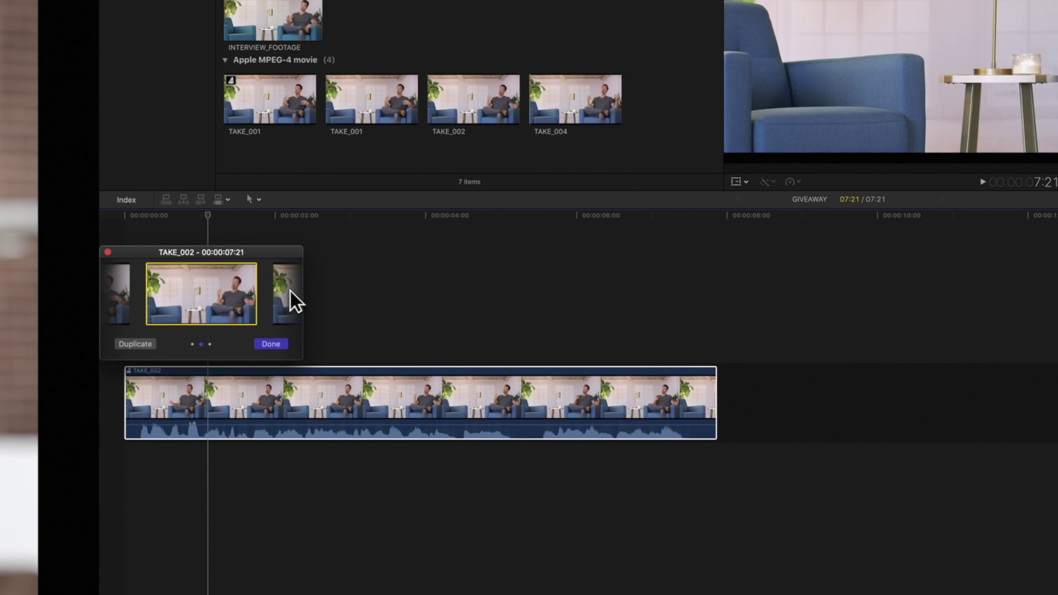
pyautogui.click(290, 291)
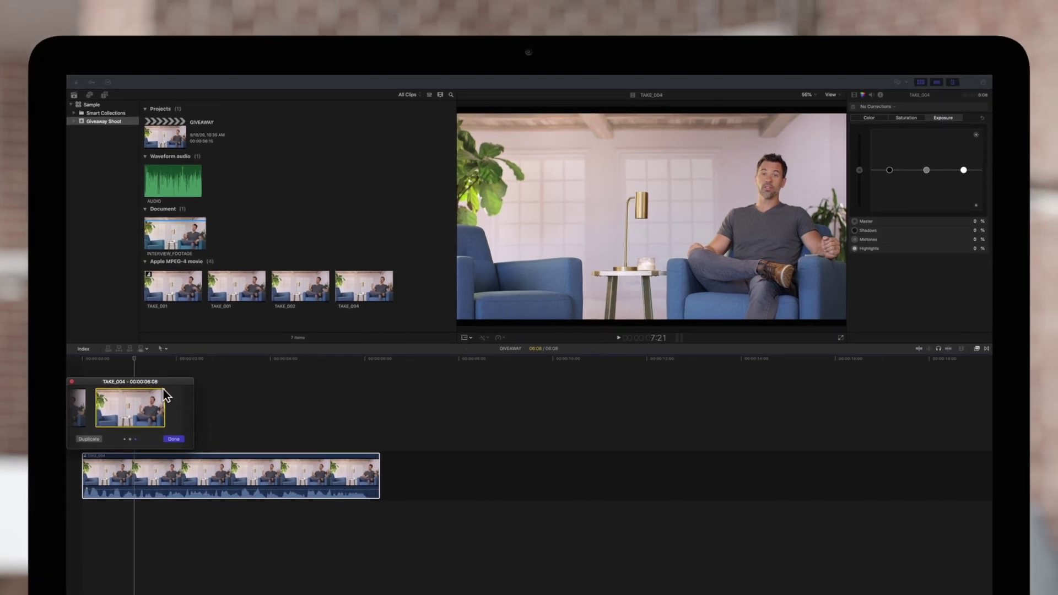
# Play TAKE_004 from the start of the GIVEAWAY timeline to its 6:08 end
pyautogui.moveTo(132, 360); pyautogui.dragTo(69, 361)
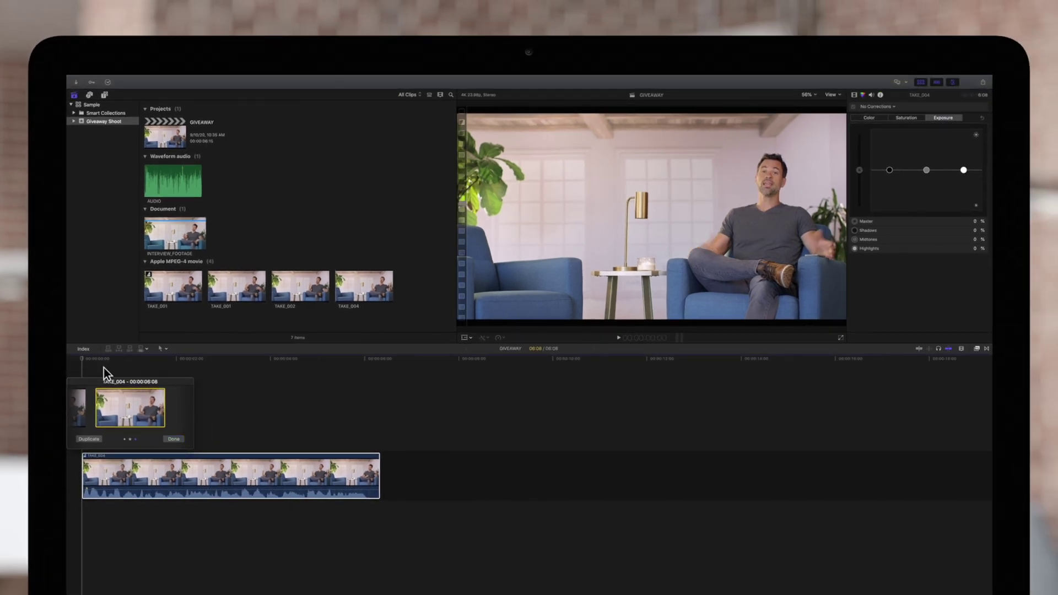
pyautogui.press('space')
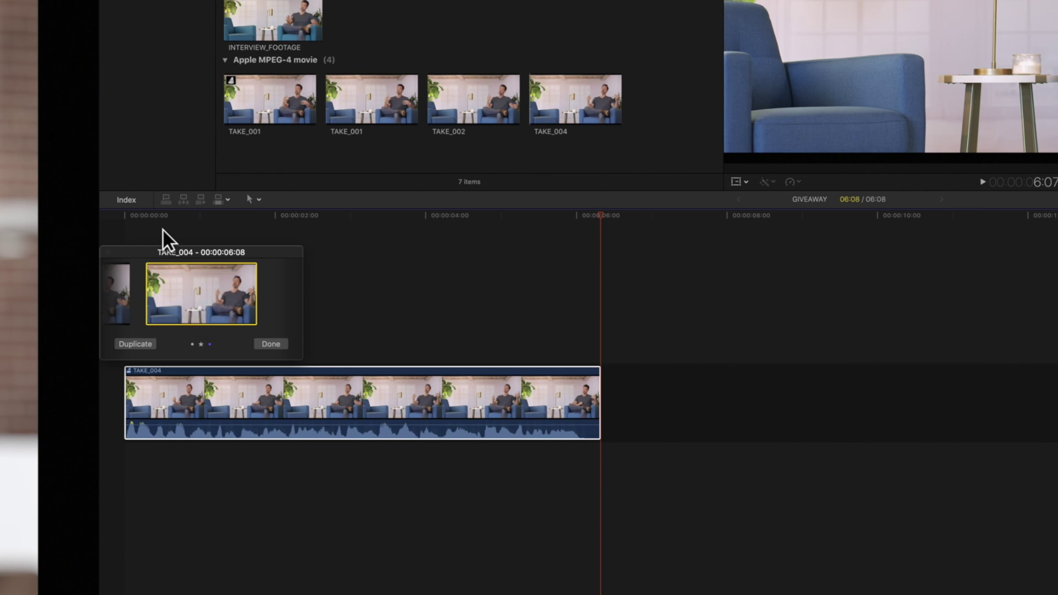
# Accept TAKE_004 with Done, then reopen the clip's audition
pyautogui.click(268, 344)
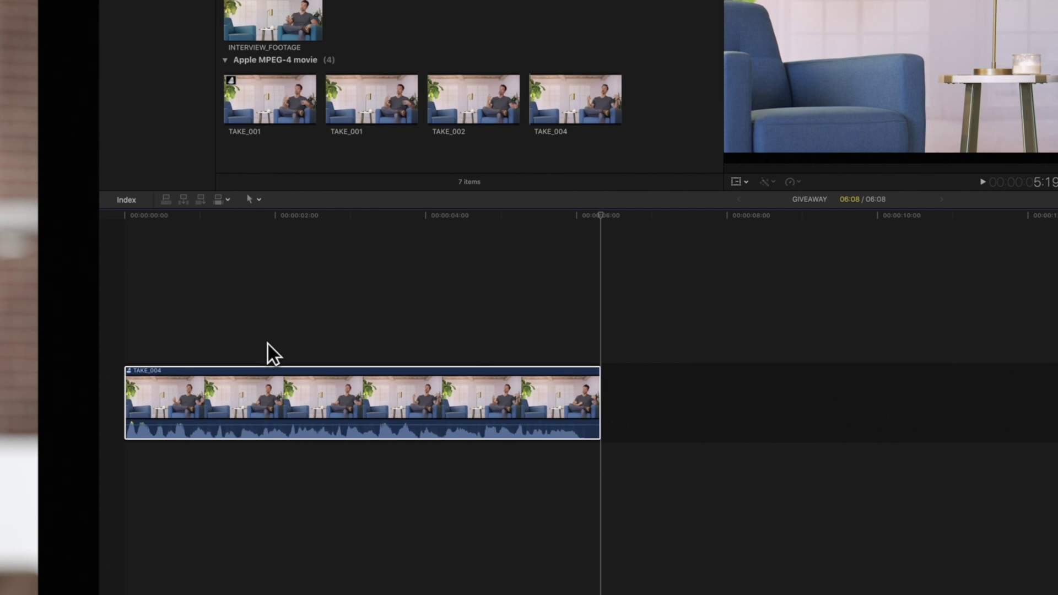
pyautogui.click(131, 371)
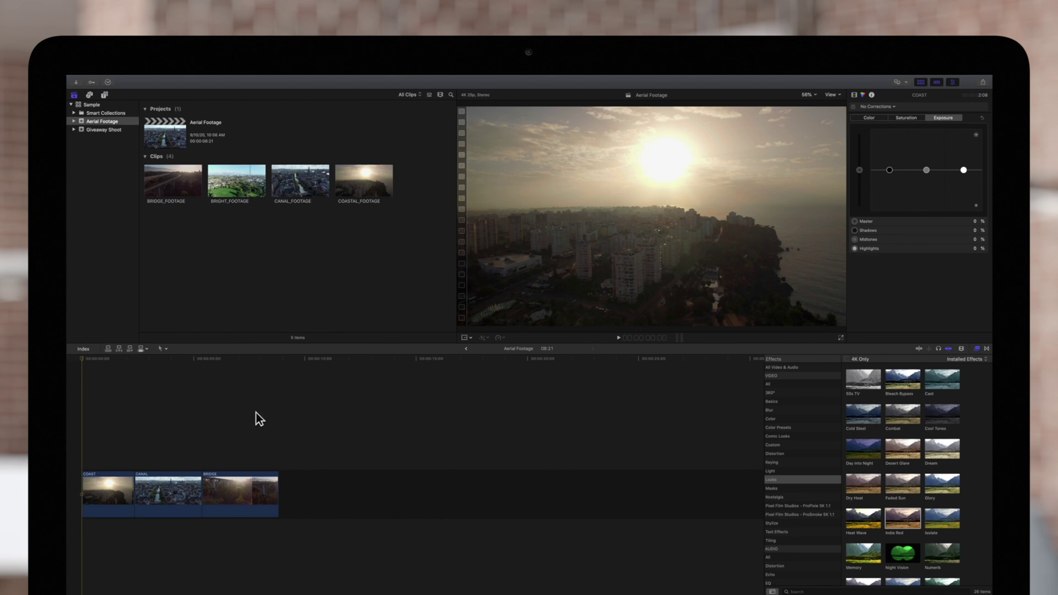
pyautogui.press('space')
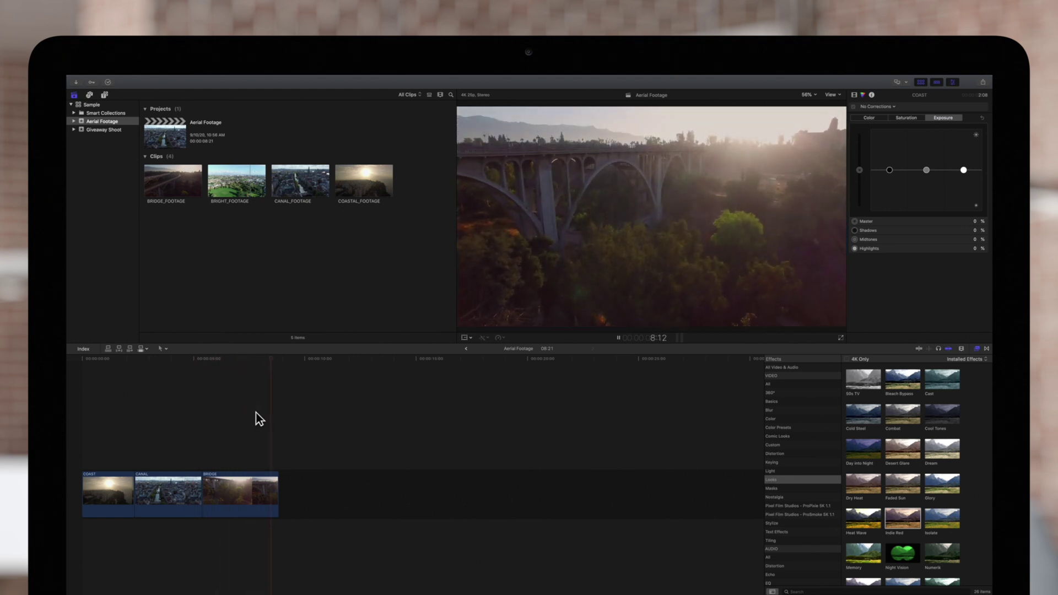
pyautogui.click(278, 361)
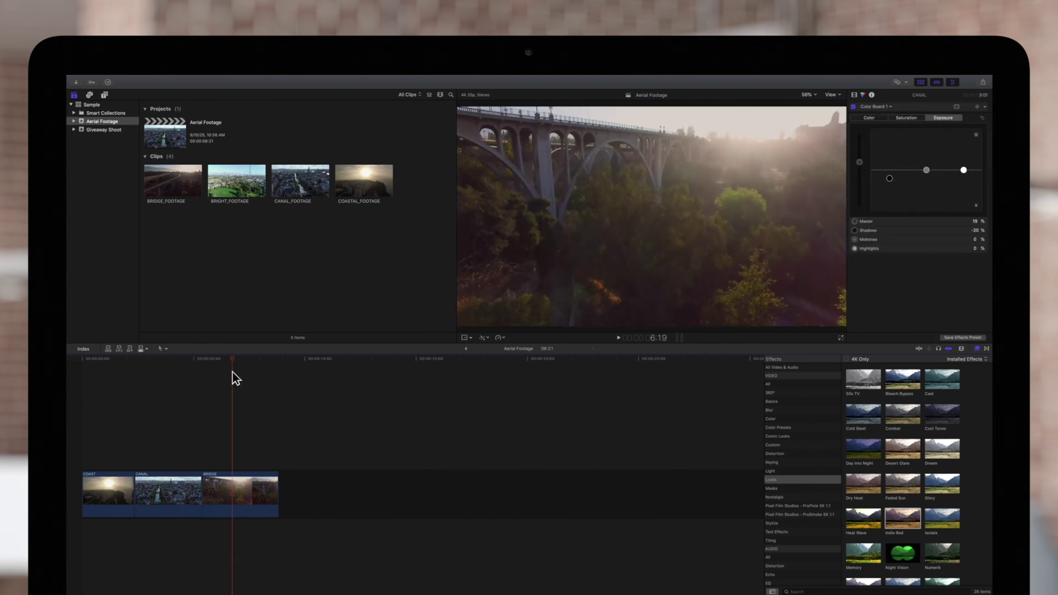
pyautogui.click(238, 379)
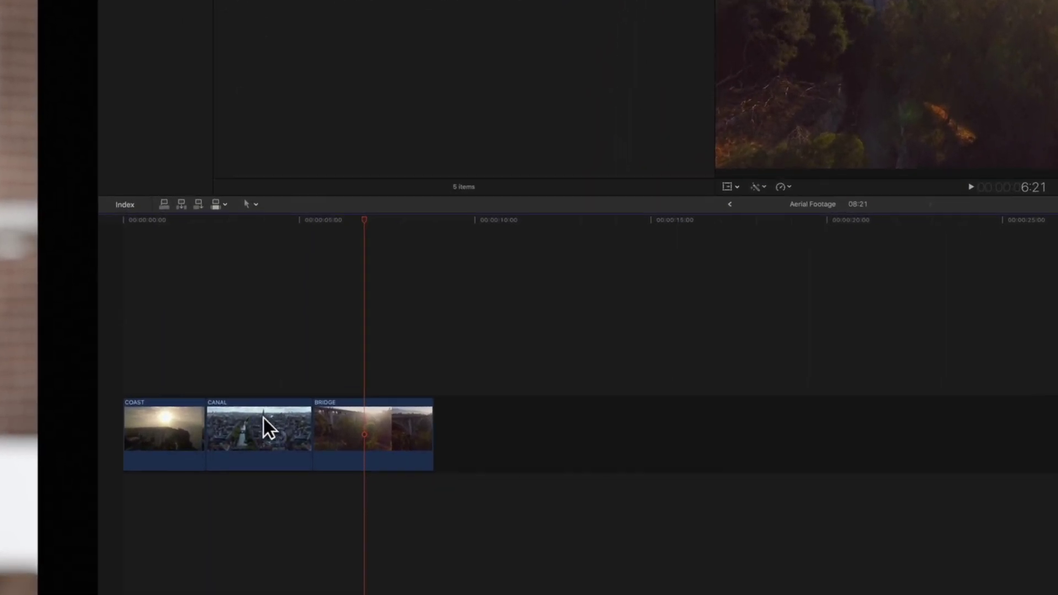
pyautogui.click(261, 417)
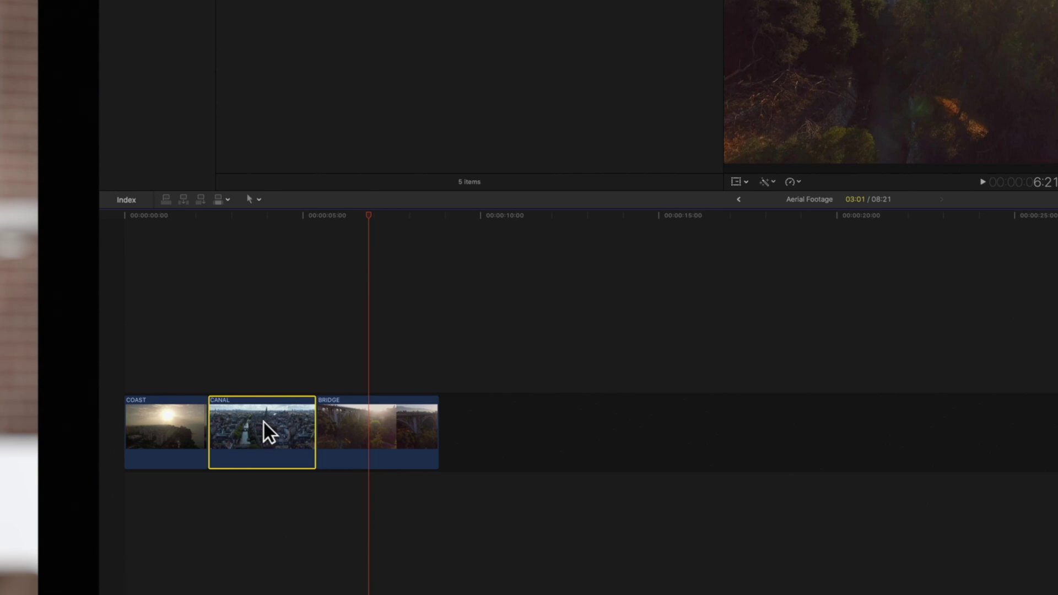
pyautogui.moveTo(367, 101)
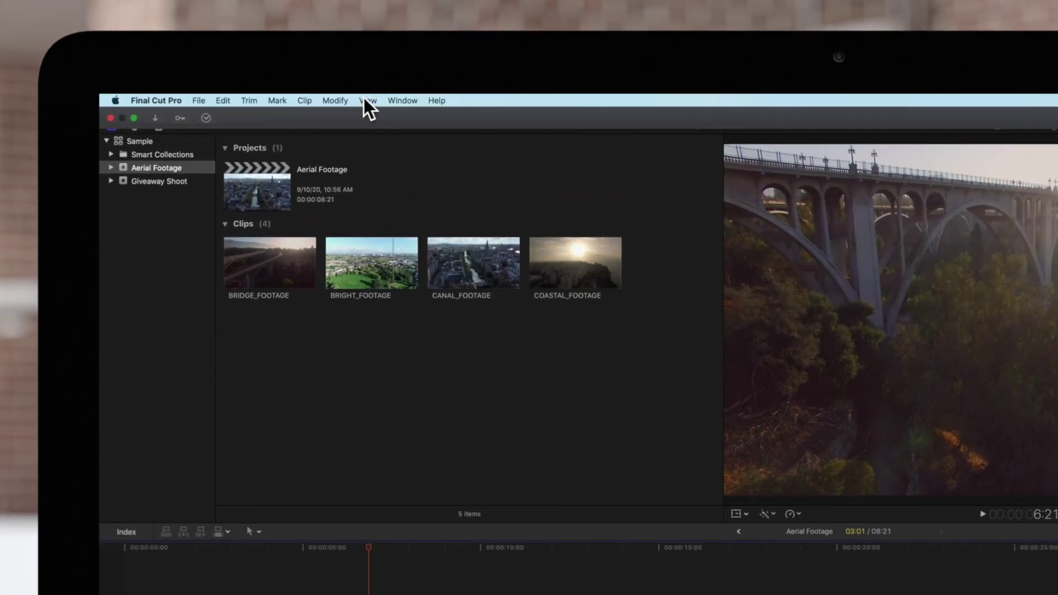
# Duplicate the CANAL clip as an audition, creating 'CANAL - Copy 1'
pyautogui.click(311, 103)
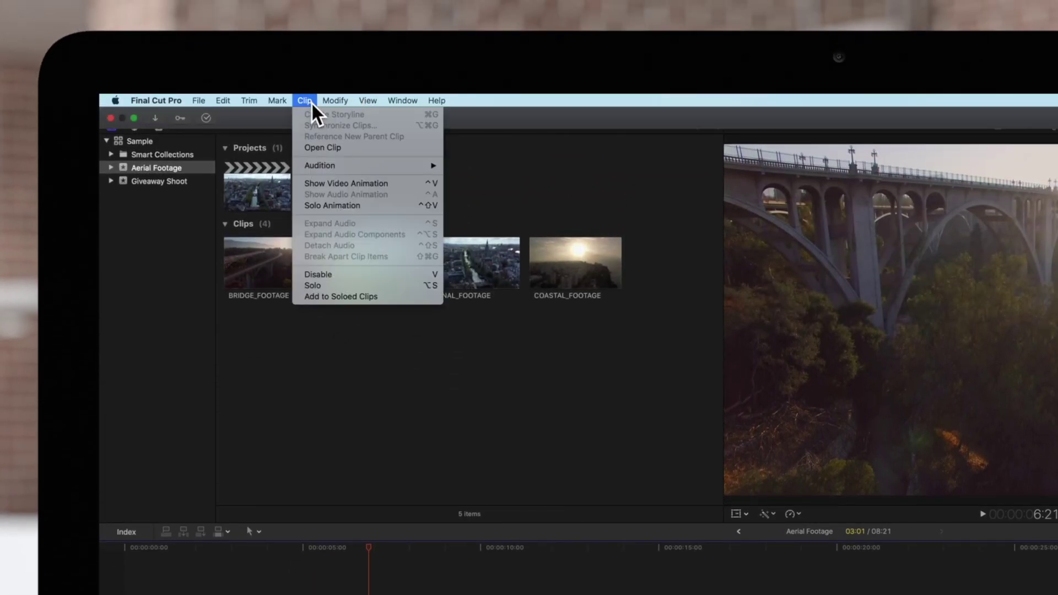
pyautogui.moveTo(364, 166)
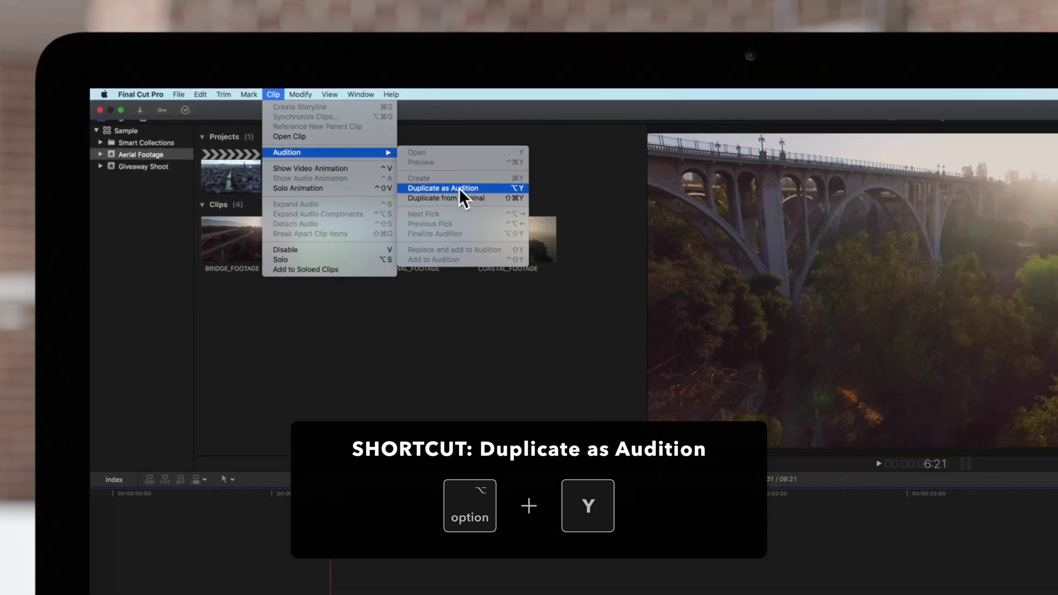
pyautogui.click(459, 188)
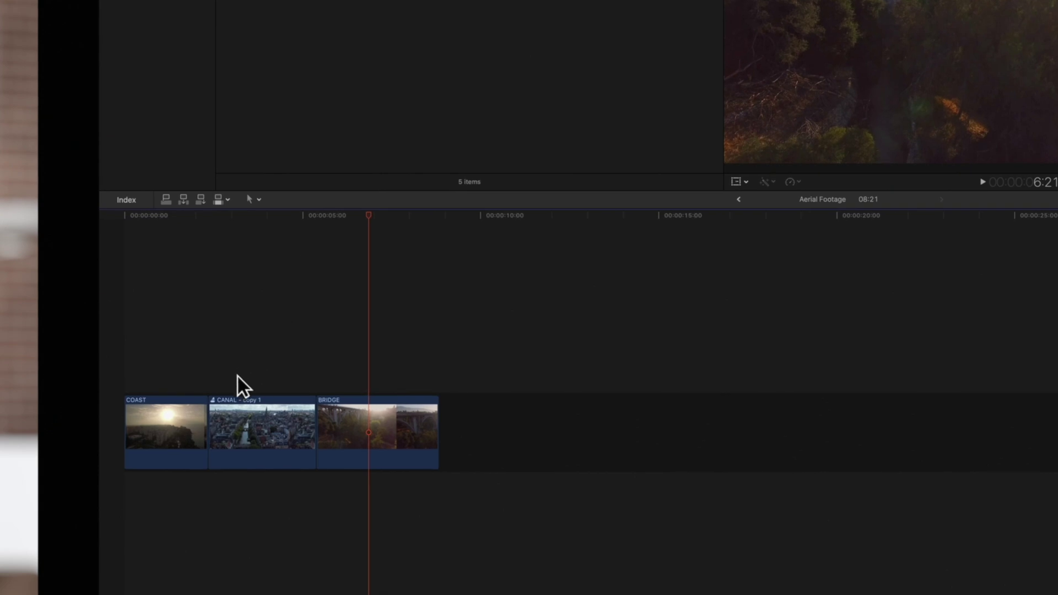
# Flip through the CANAL audition picks and add the duplicate 'CANAL - copy 2'
pyautogui.click(213, 401)
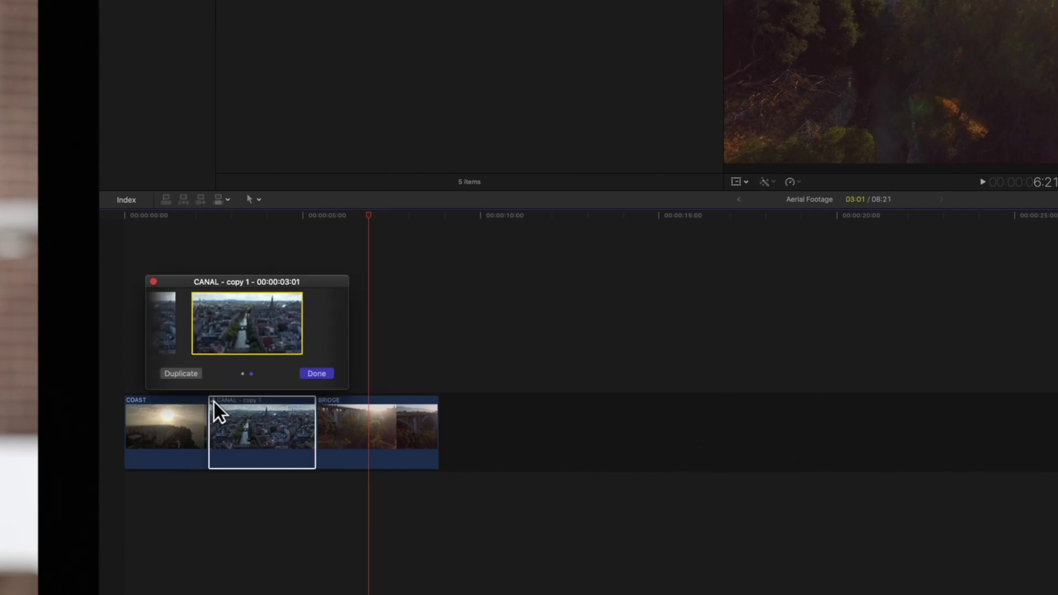
pyautogui.click(168, 339)
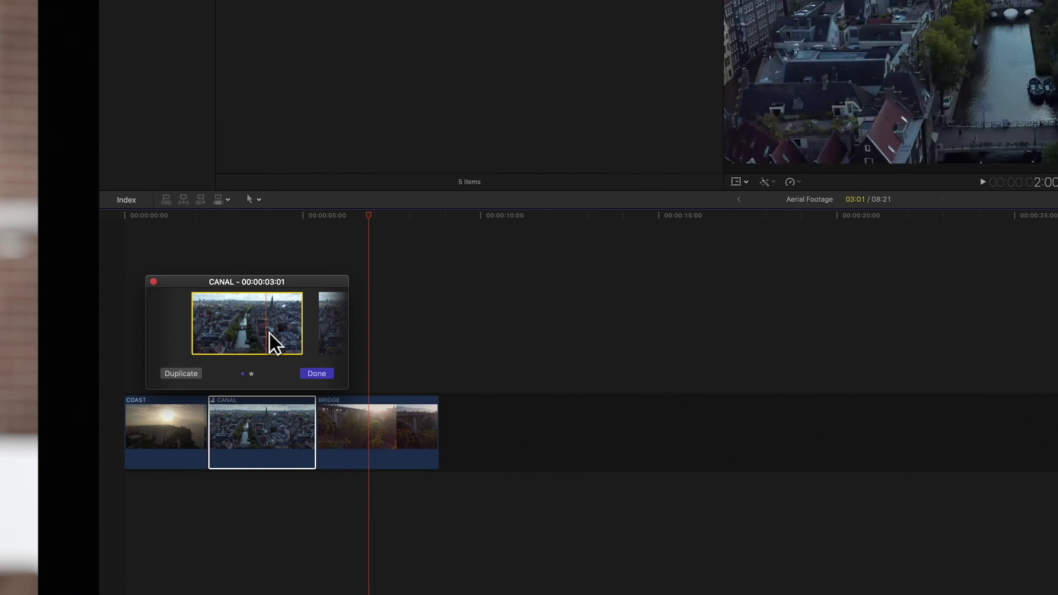
pyautogui.click(332, 334)
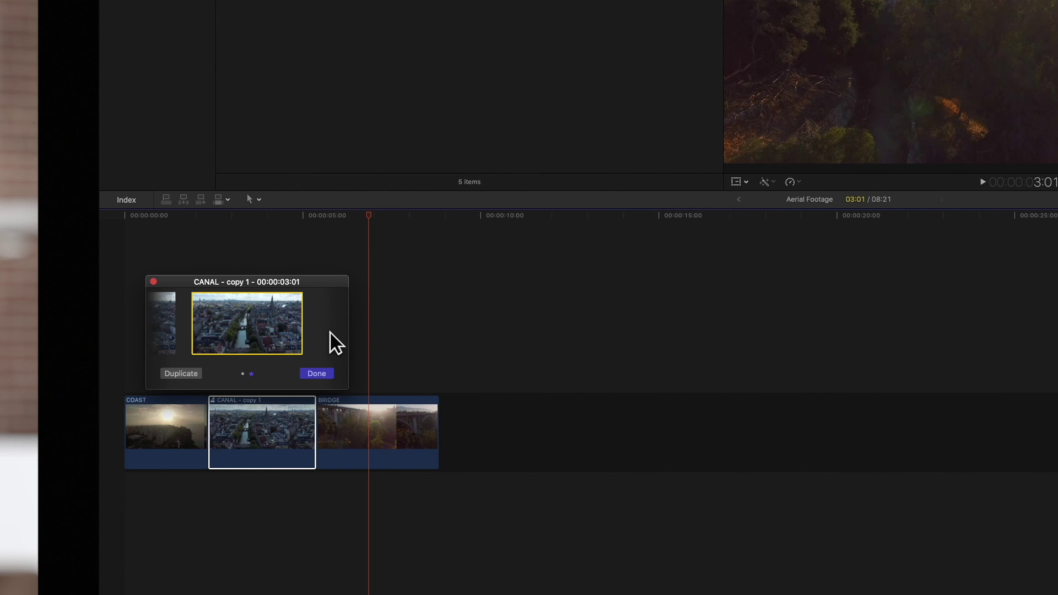
pyautogui.click(165, 325)
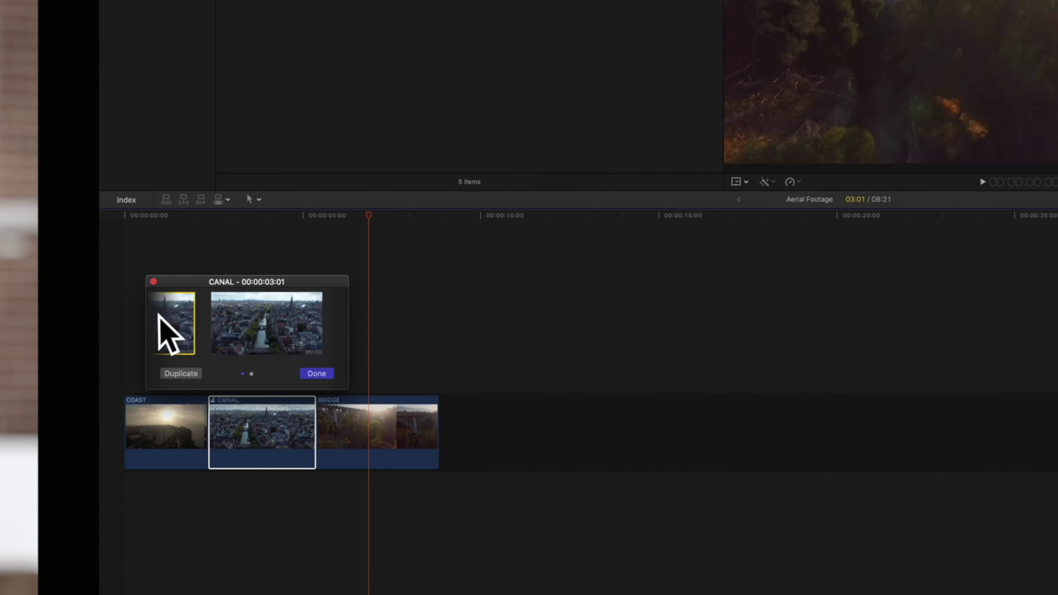
pyautogui.click(175, 372)
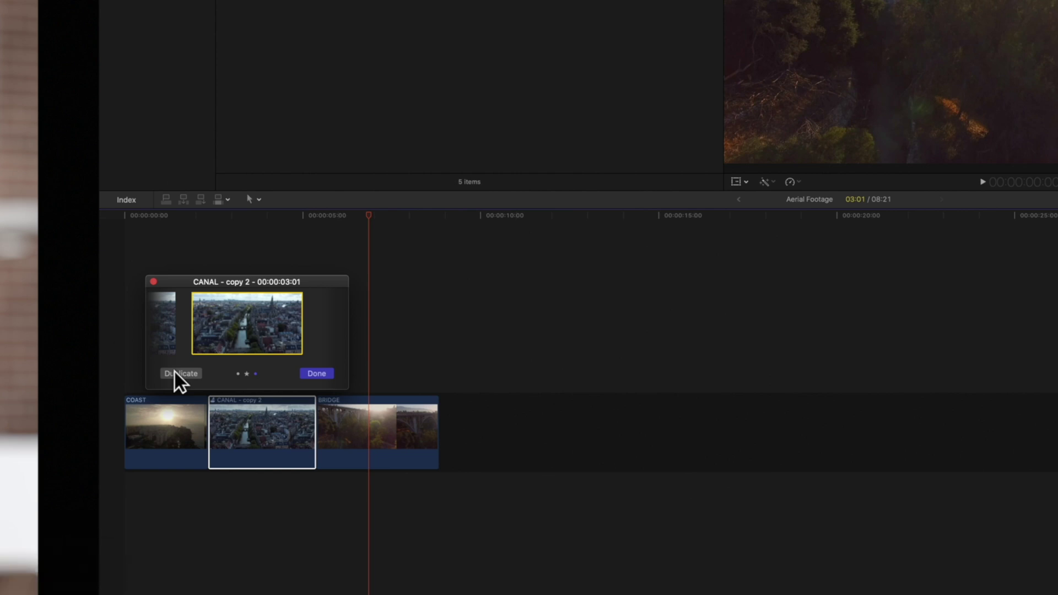
# Try Faded Sun, apply TriTone to a canal pick, then Isolate on copy 2
pyautogui.click(170, 331)
pyautogui.click(170, 331)
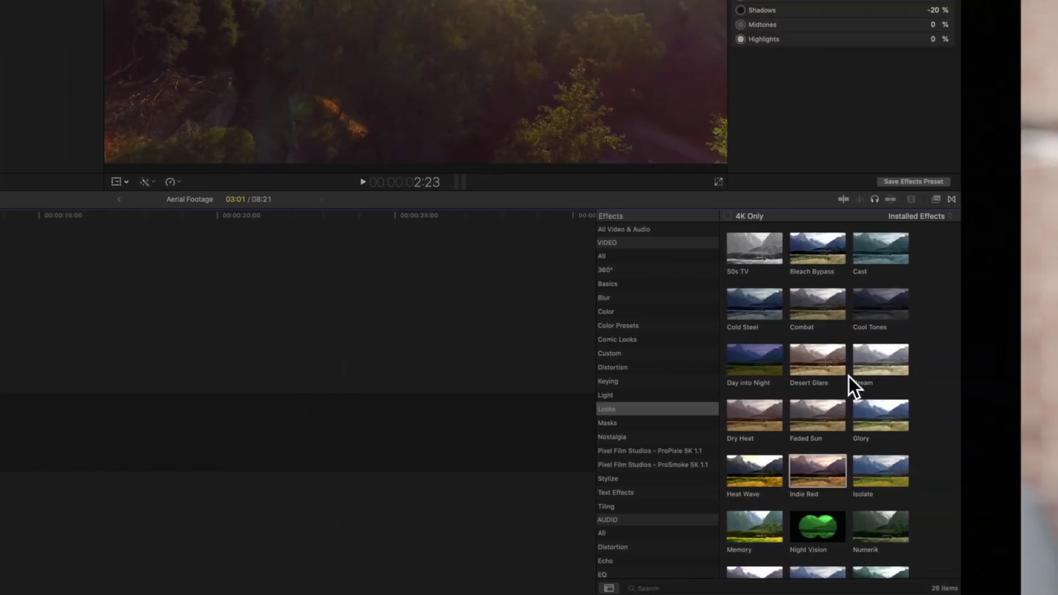
pyautogui.scroll(-1, 826, 357)
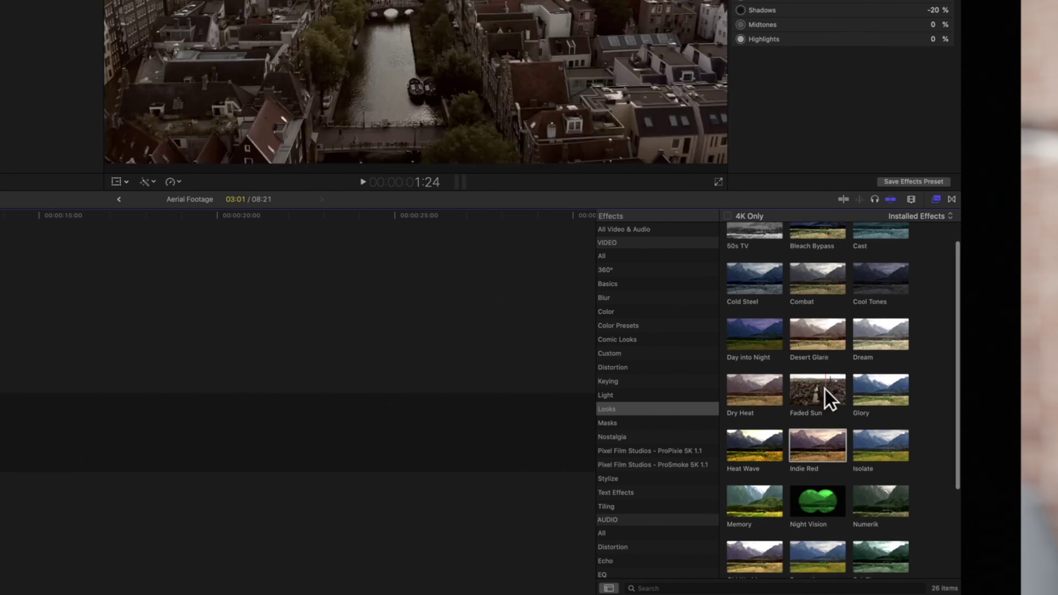
pyautogui.moveTo(825, 390)
pyautogui.mouseDown()
pyautogui.moveTo(634, 310)
pyautogui.moveTo(255, 324)
pyautogui.mouseUp()
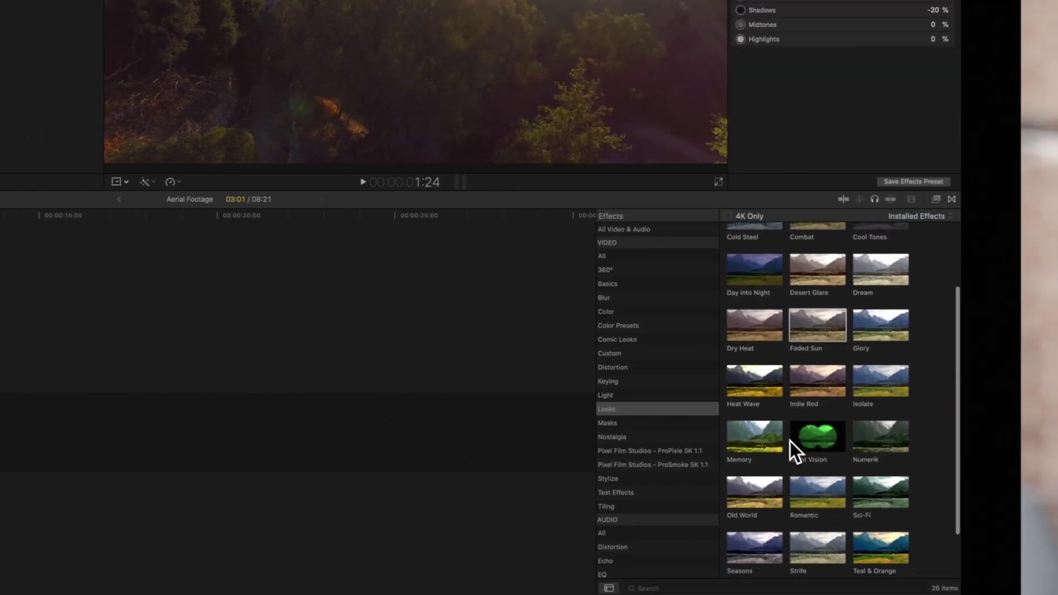
pyautogui.scroll(-2, 791, 441)
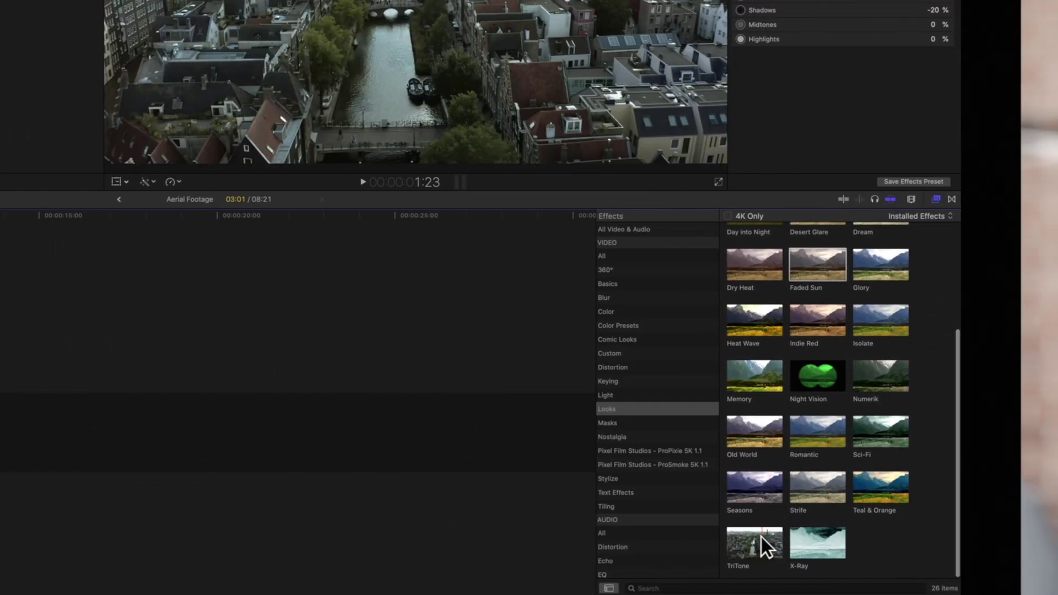
pyautogui.moveTo(762, 537); pyautogui.dragTo(251, 317)
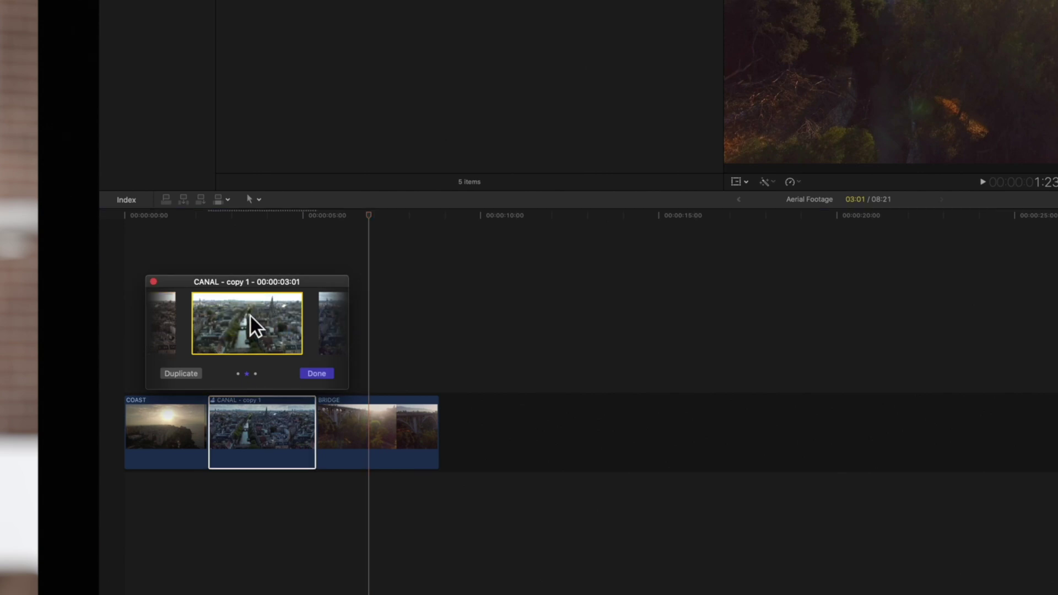
pyautogui.press('Right')
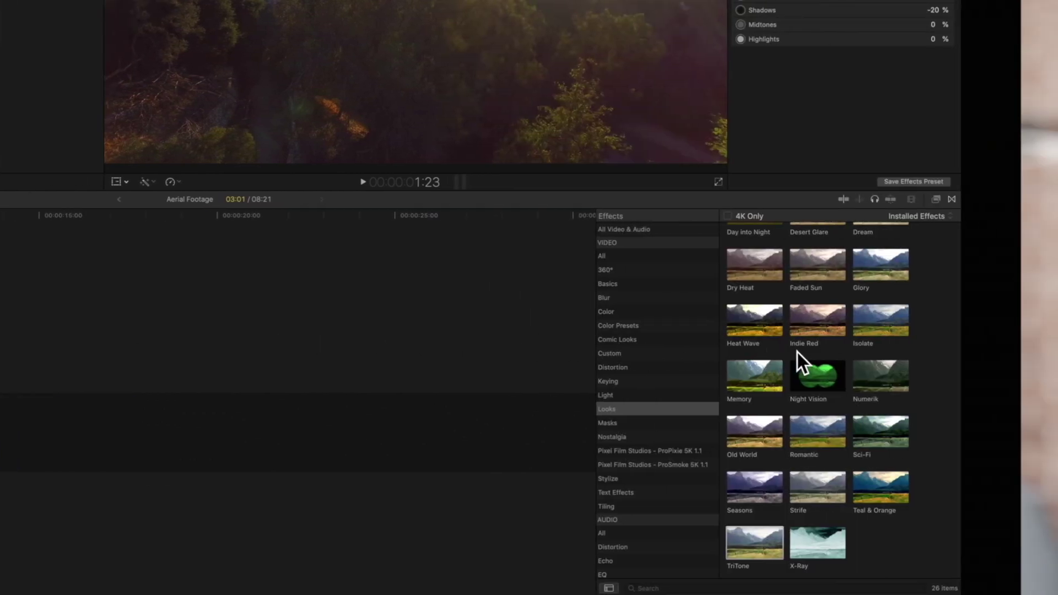
pyautogui.moveTo(881, 322); pyautogui.dragTo(81, 324)
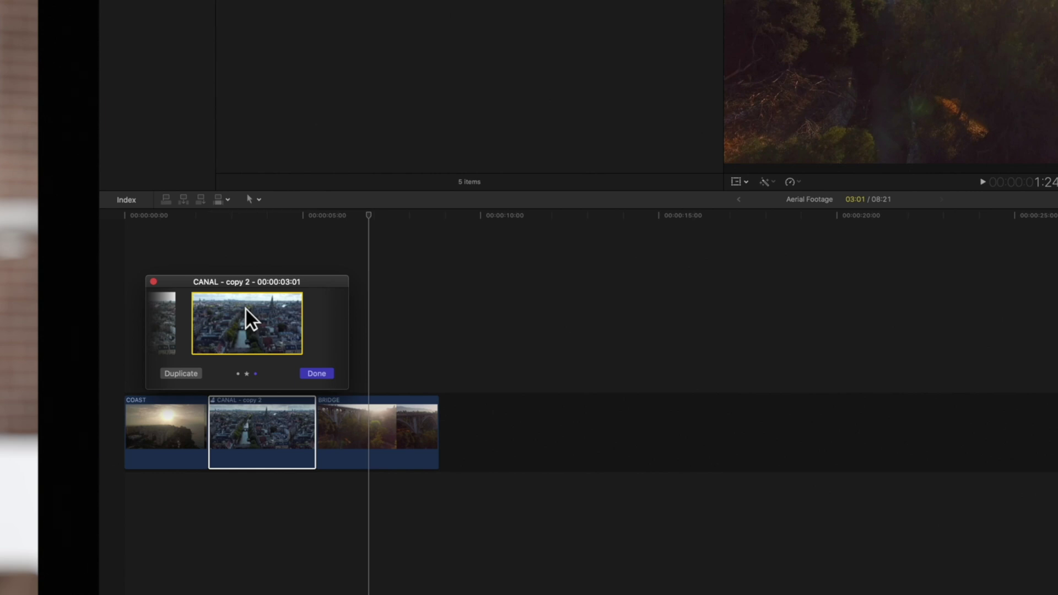
# Close the canal audition on the original CANAL pick and preview the sequence into BRIDGE
pyautogui.click(167, 314)
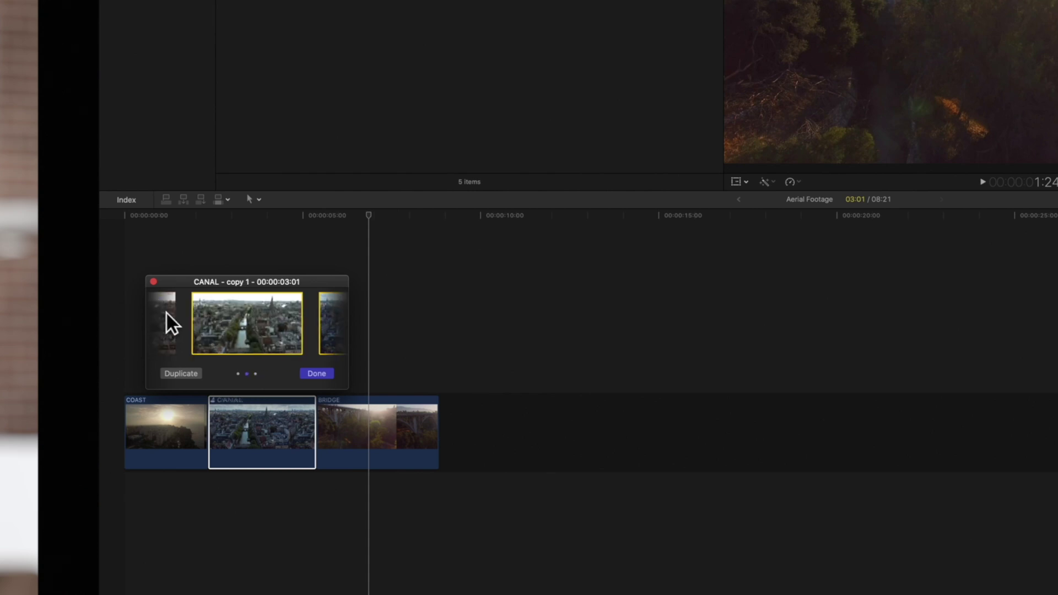
pyautogui.click(317, 374)
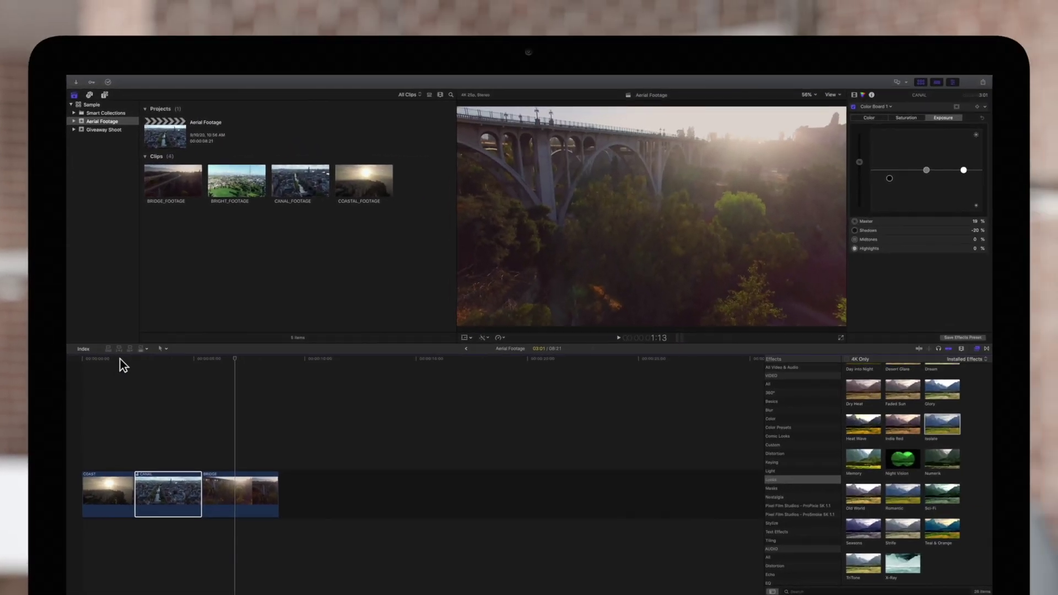
pyautogui.click(133, 338)
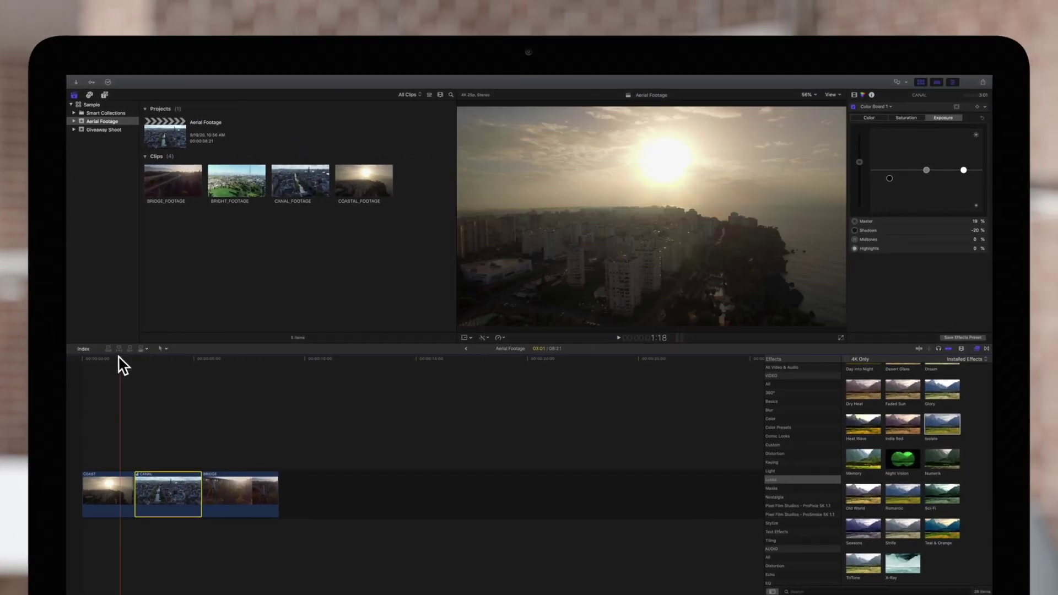
pyautogui.press('space')
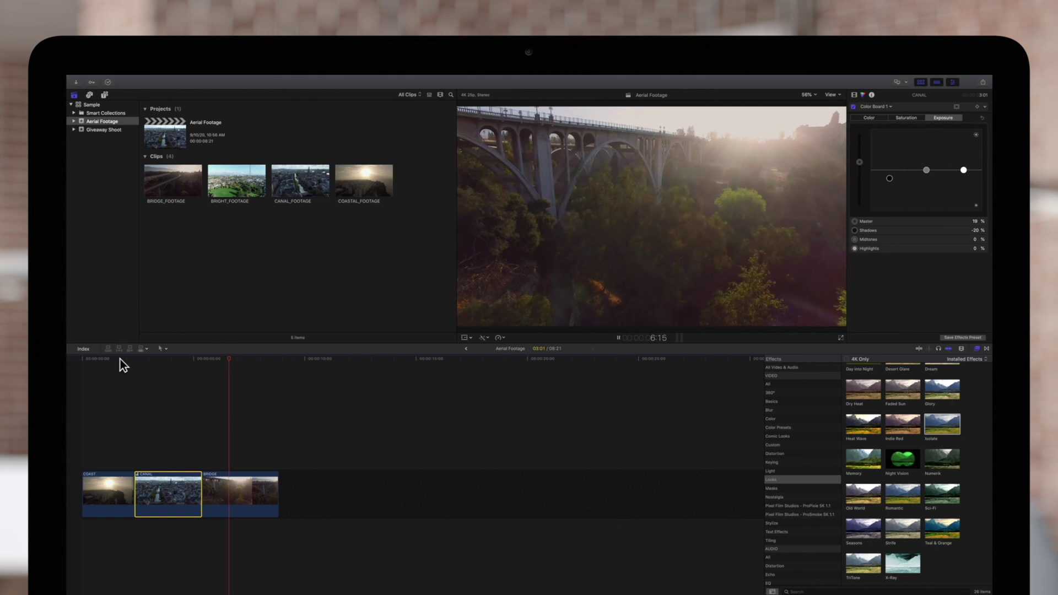
pyautogui.press('space')
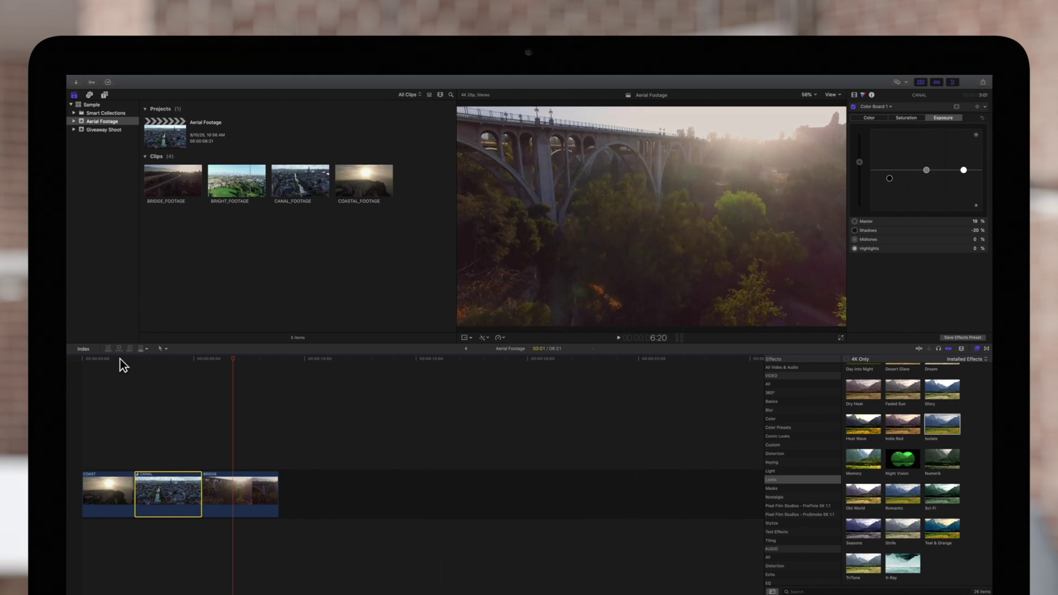
# Close the canal audition on 'CANAL - copy 1' and preview the sequence into BRIDGE
pyautogui.click(139, 477)
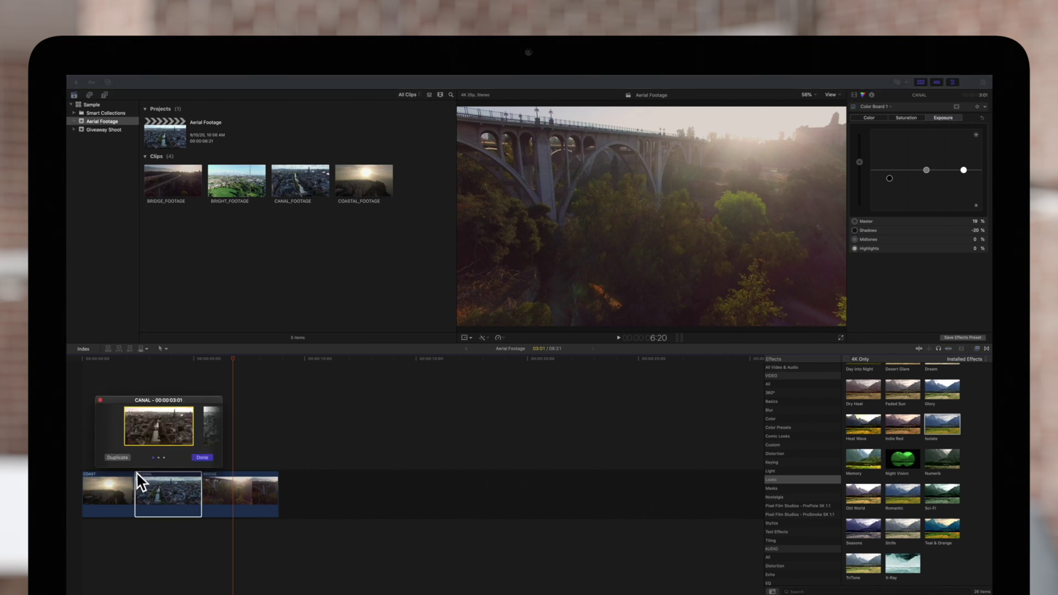
pyautogui.click(212, 421)
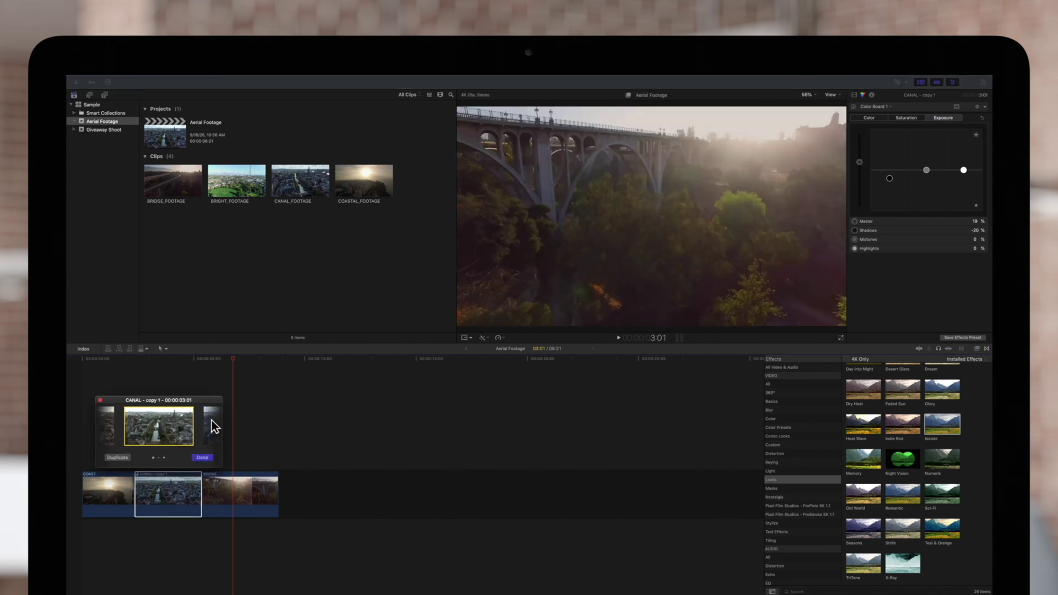
pyautogui.click(205, 458)
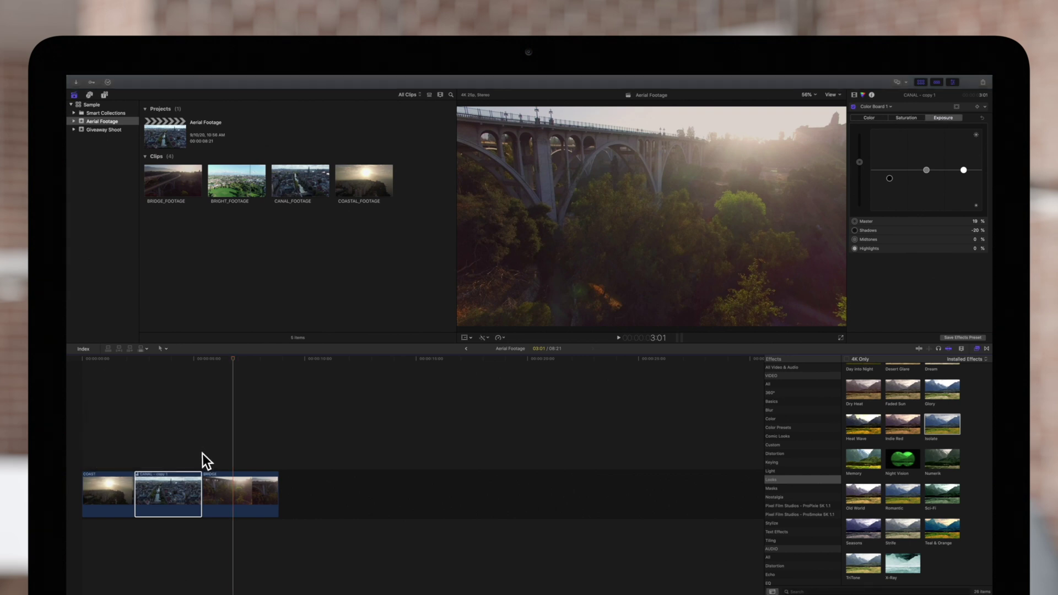
pyautogui.click(120, 364)
pyautogui.press('space')
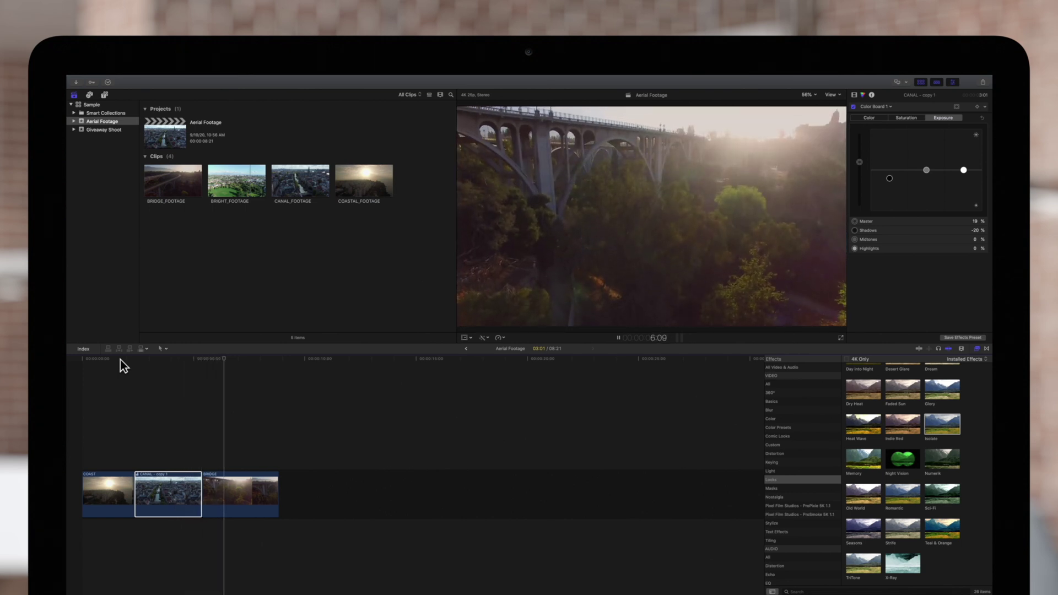
pyautogui.press('space')
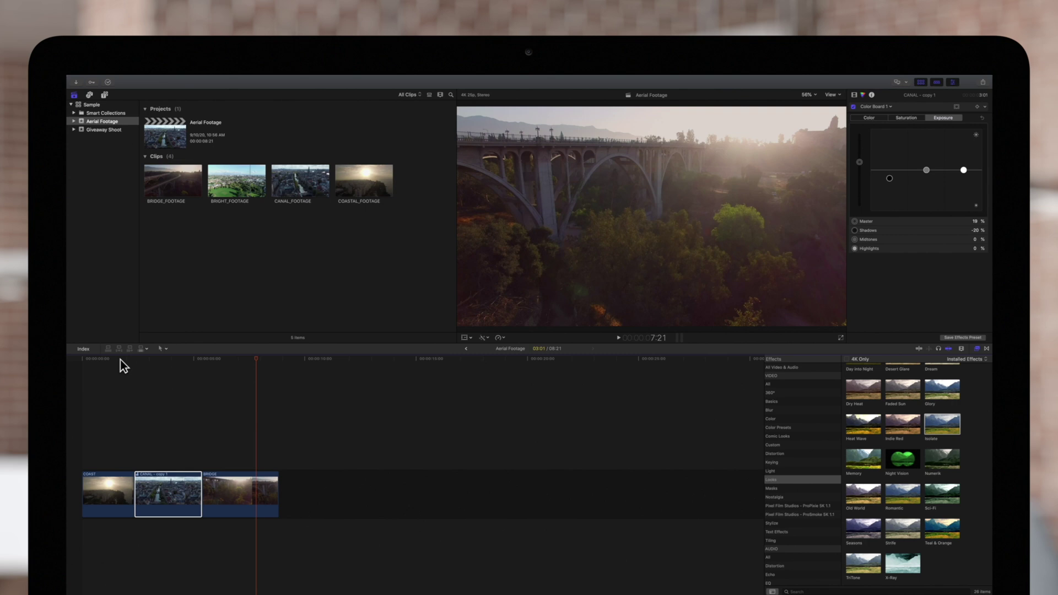
# Close the canal audition on 'CANAL - copy 2' and preview the sequence into BRIDGE
pyautogui.click(138, 475)
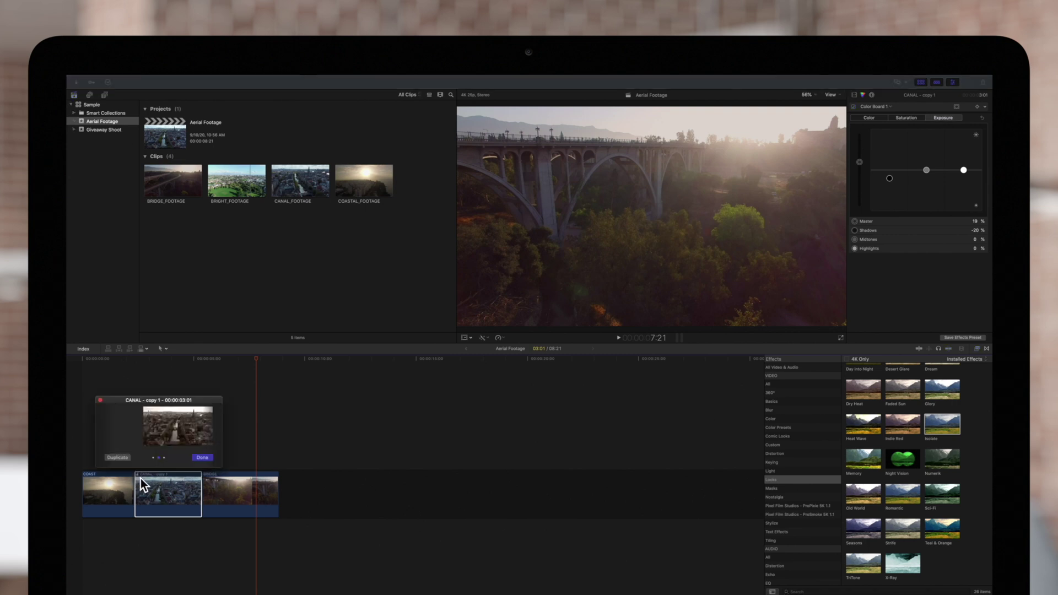
pyautogui.click(209, 428)
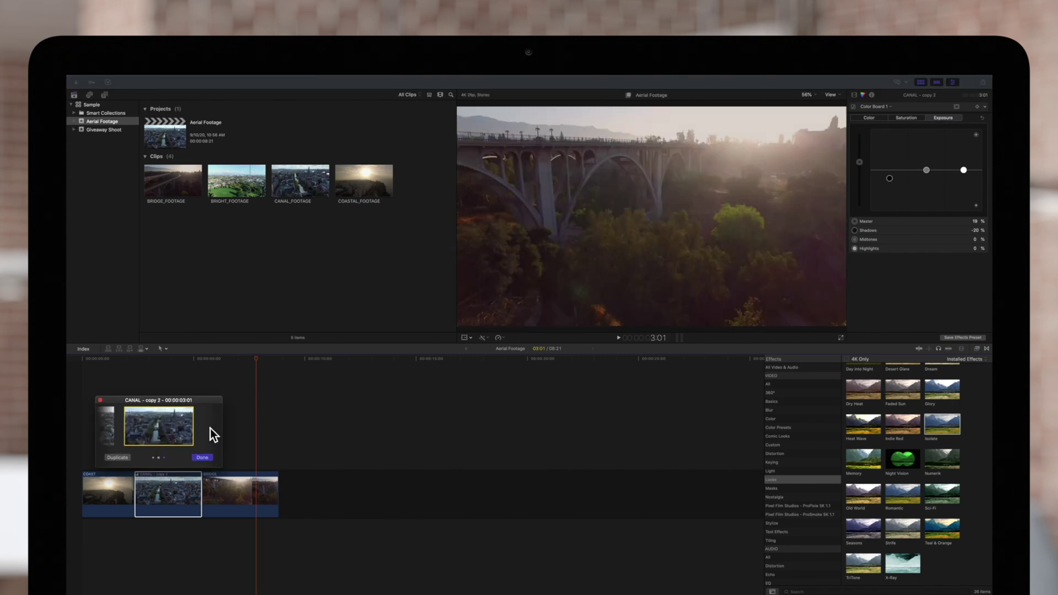
pyautogui.click(204, 458)
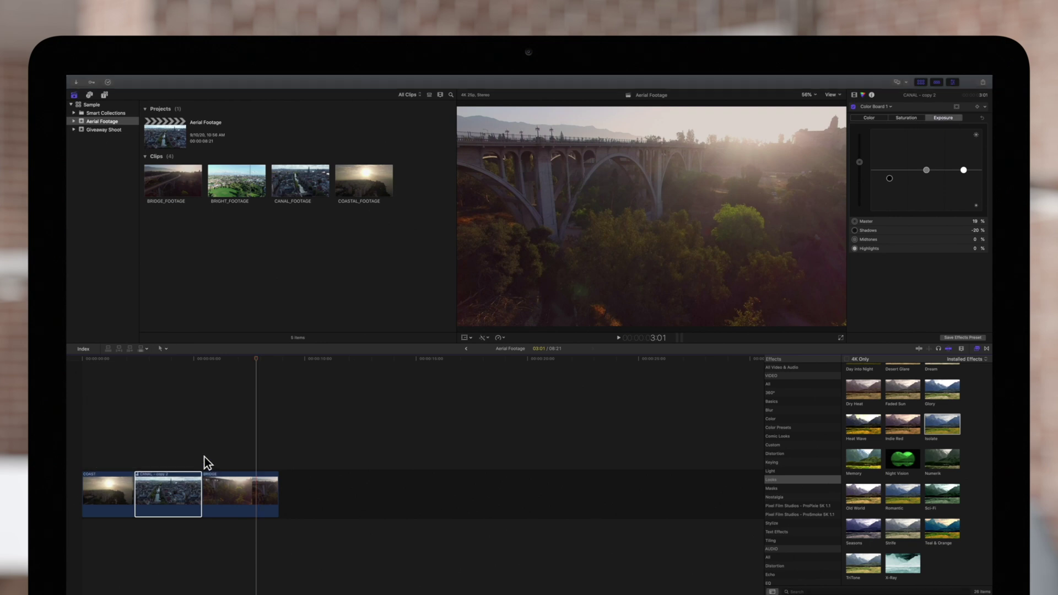
pyautogui.click(119, 359)
pyautogui.press('space')
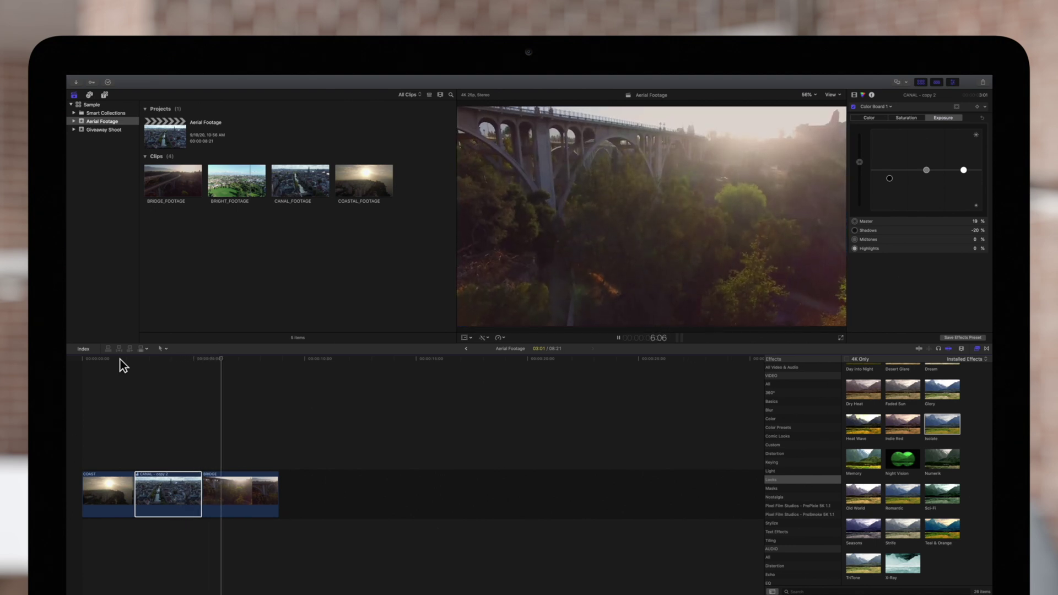
pyautogui.press('space')
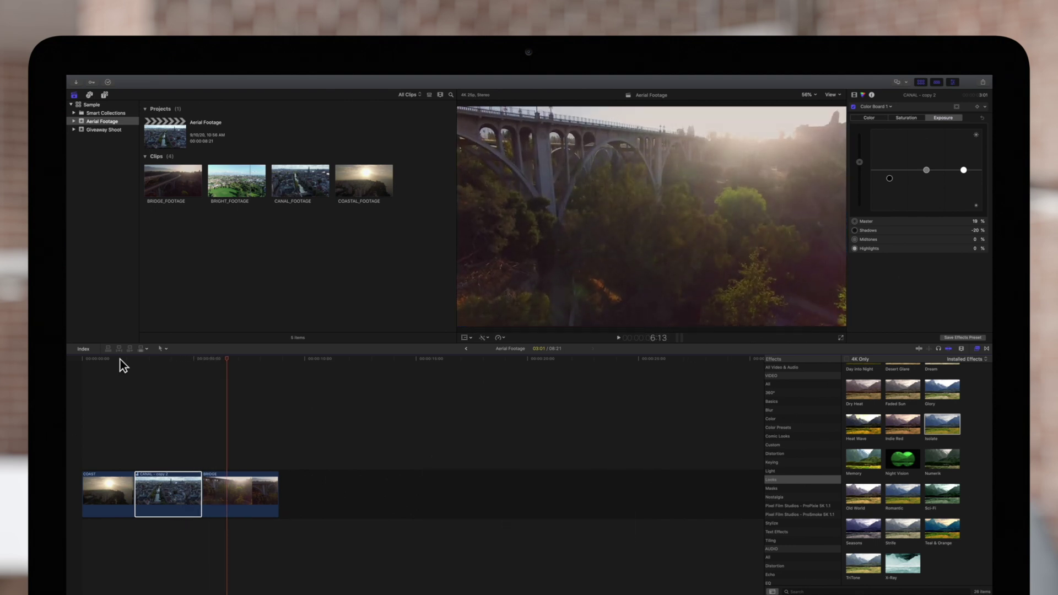
# Return the canal audition to 'CANAL - copy 1' and park the playhead inside the canal shot
pyautogui.click(138, 476)
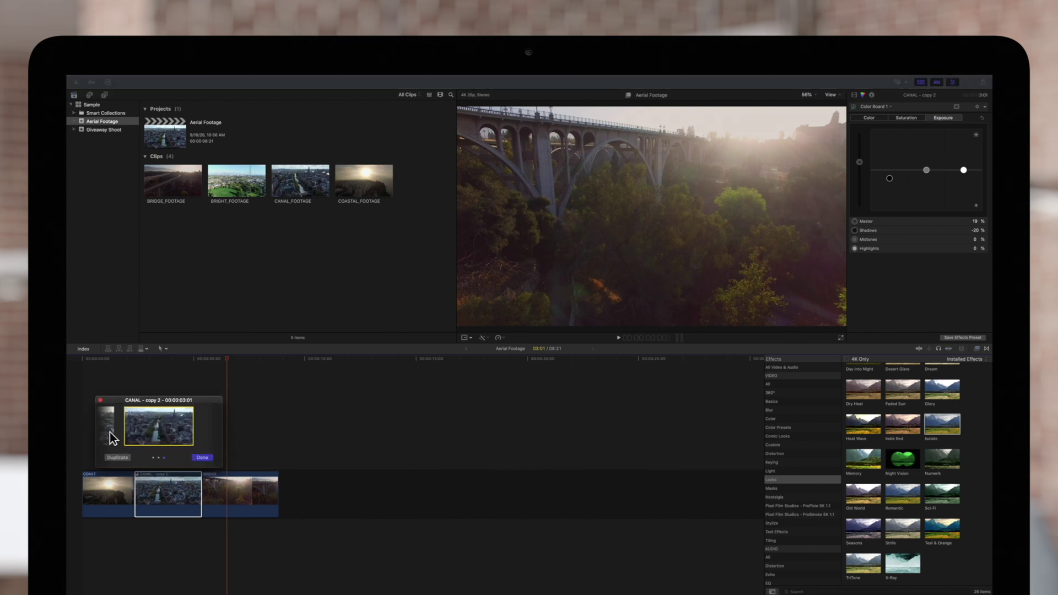
pyautogui.click(110, 433)
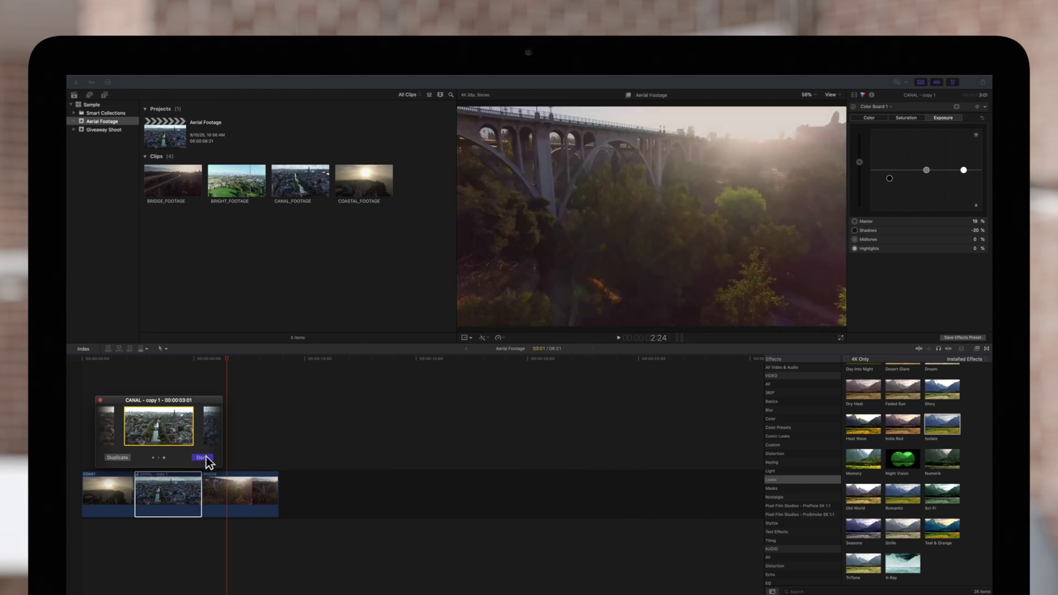
pyautogui.click(202, 456)
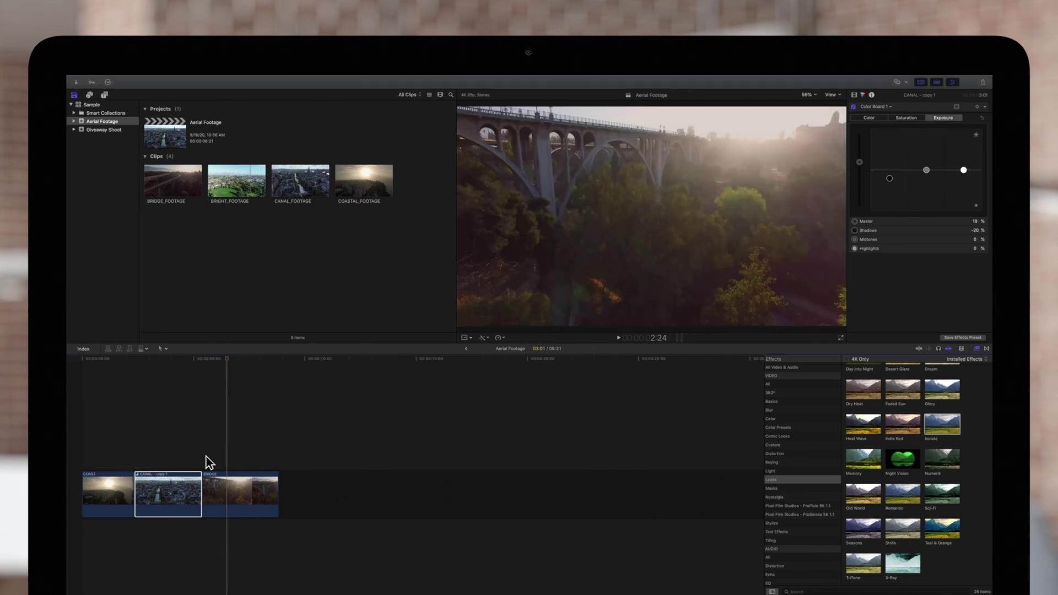
pyautogui.click(156, 360)
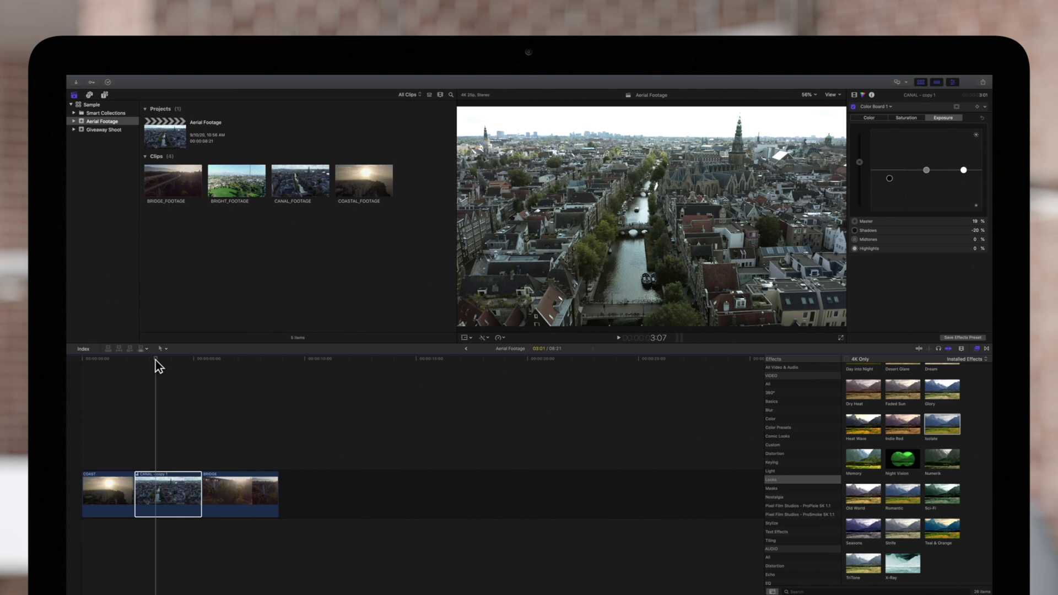
# Drag the Color Board Master puck to give CANAL - copy 1 a subtle tint
pyautogui.click(871, 118)
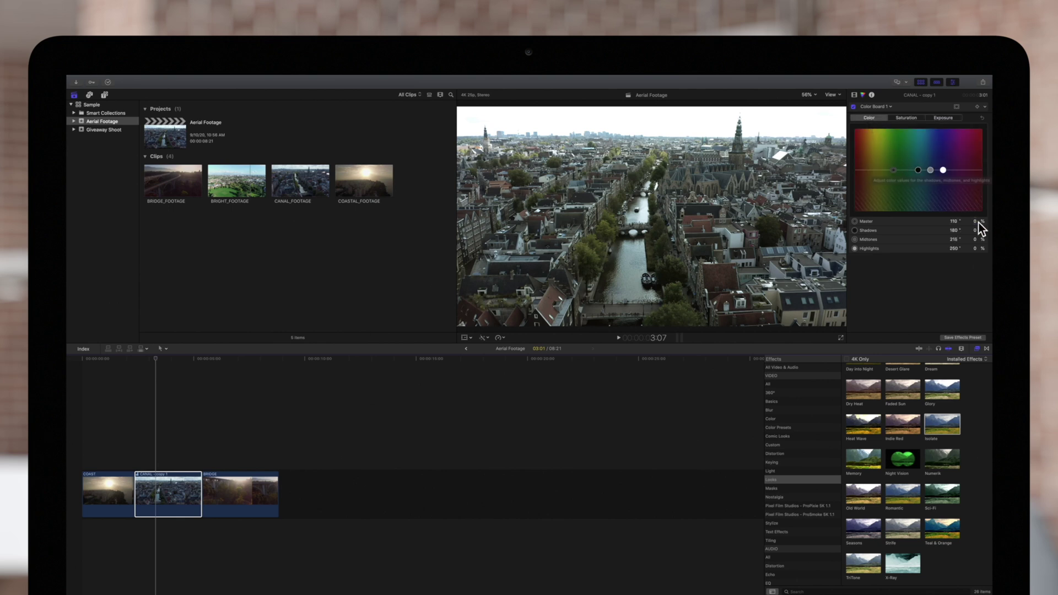
pyautogui.click(907, 118)
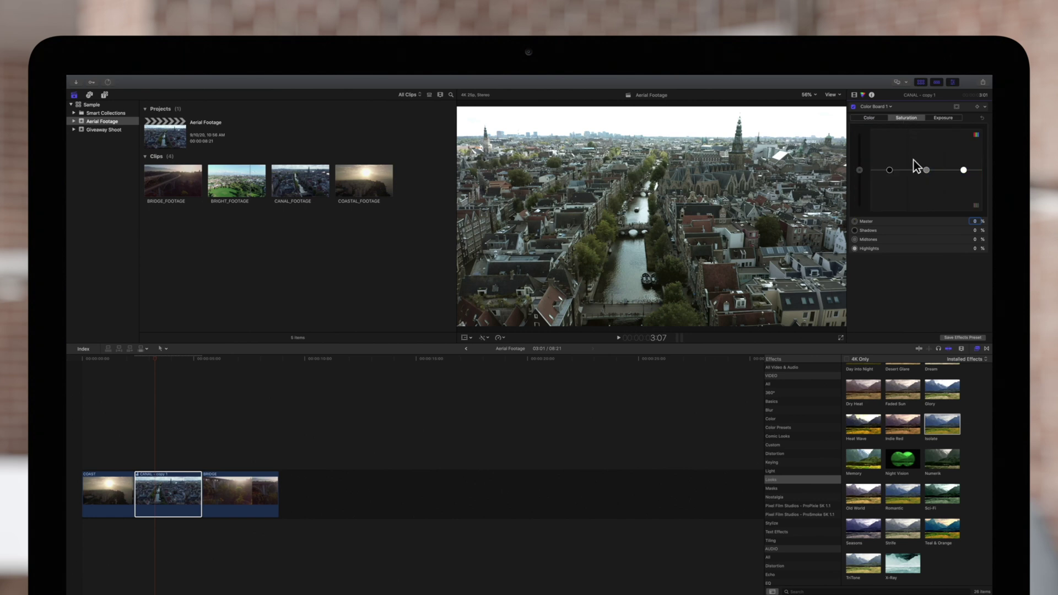
pyautogui.click(870, 117)
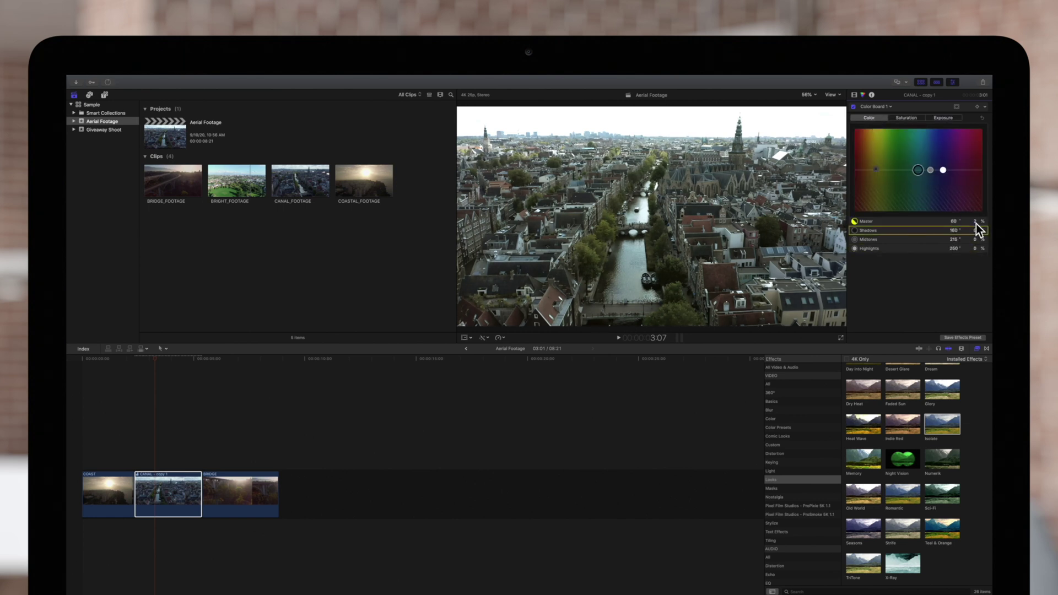
pyautogui.click(978, 222)
# Play the sequence from its start to check the grade, stopping inside BRIDGE
pyautogui.click(123, 360)
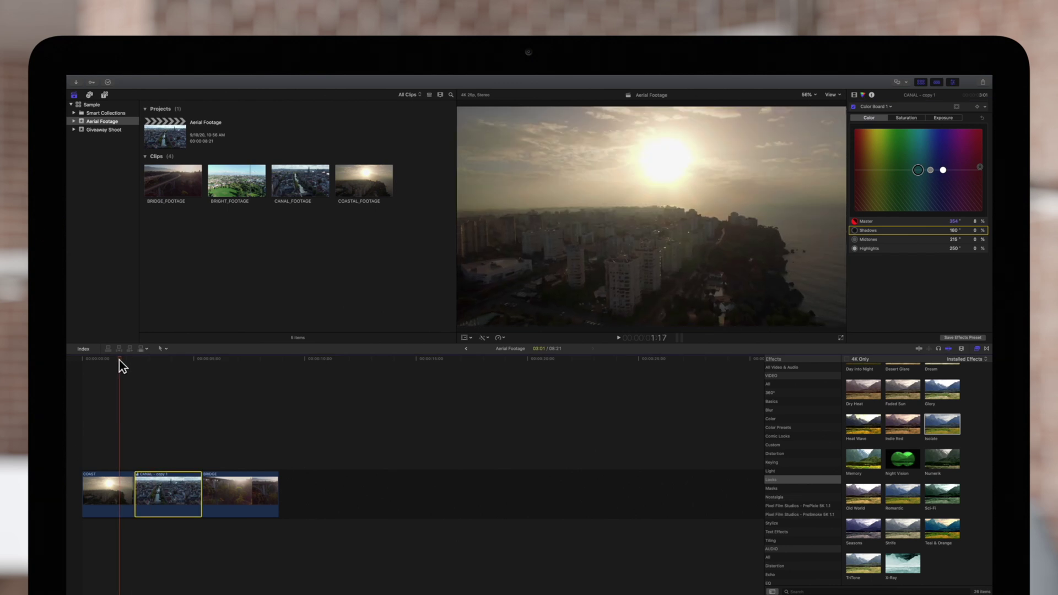
pyautogui.press('space')
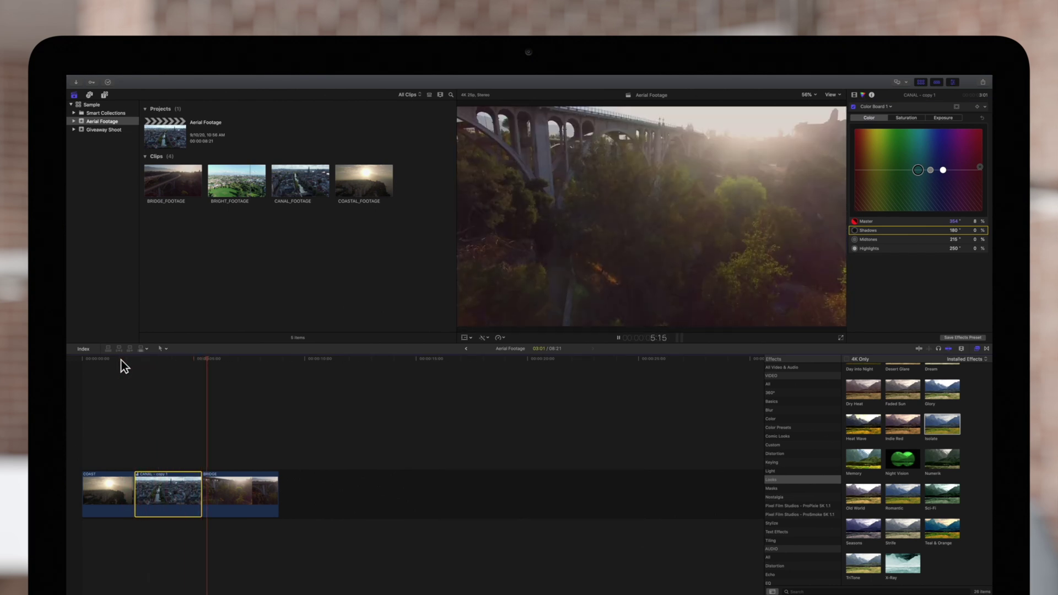
pyautogui.press('space')
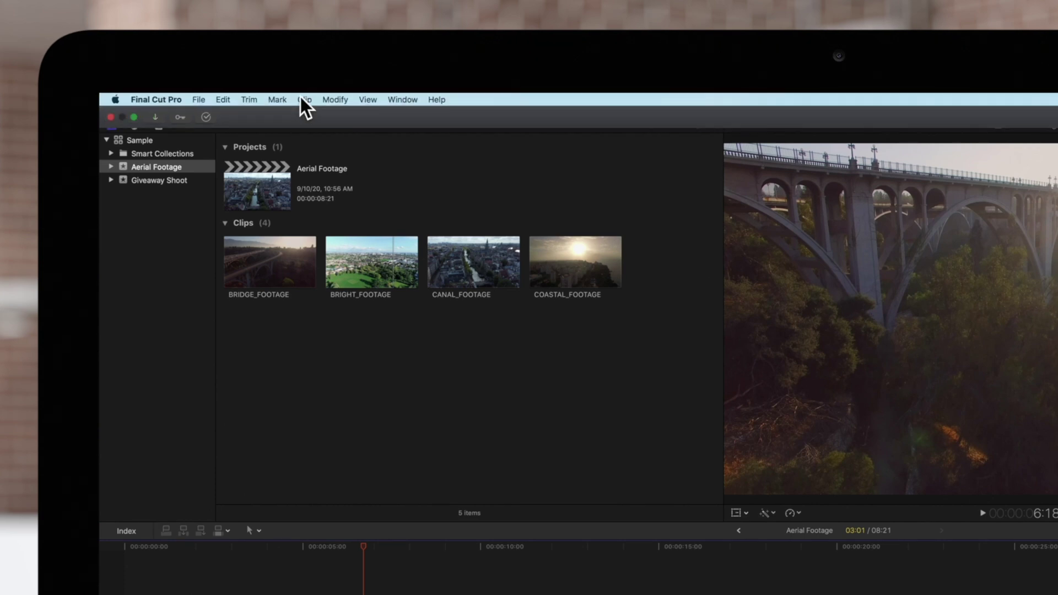
# Run Clip > Audition > Finalize Audition, leaving CANAL - copy 1 in the timeline
pyautogui.click(305, 100)
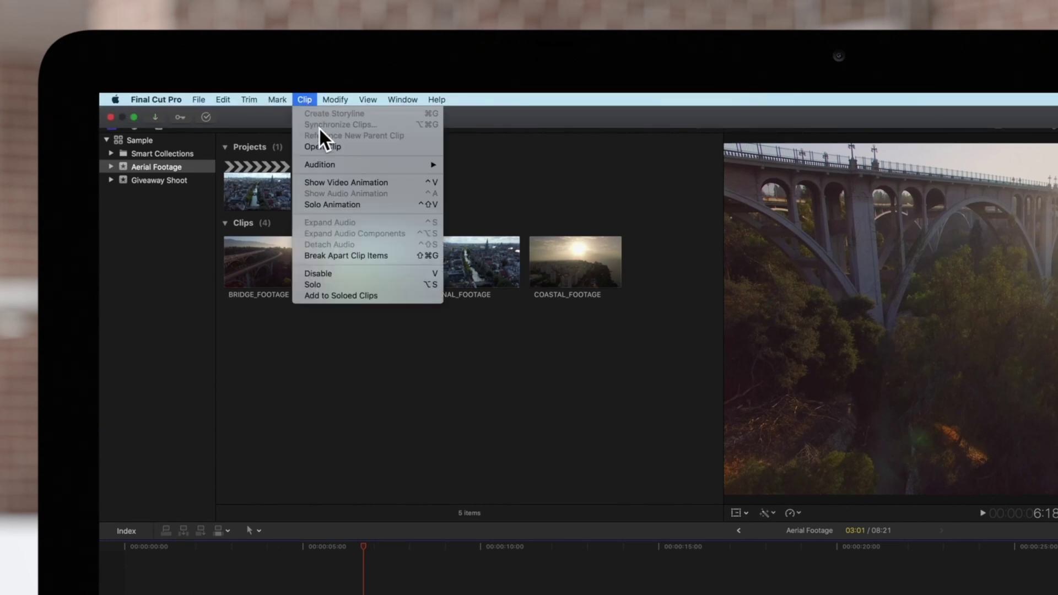
pyautogui.moveTo(217, 120)
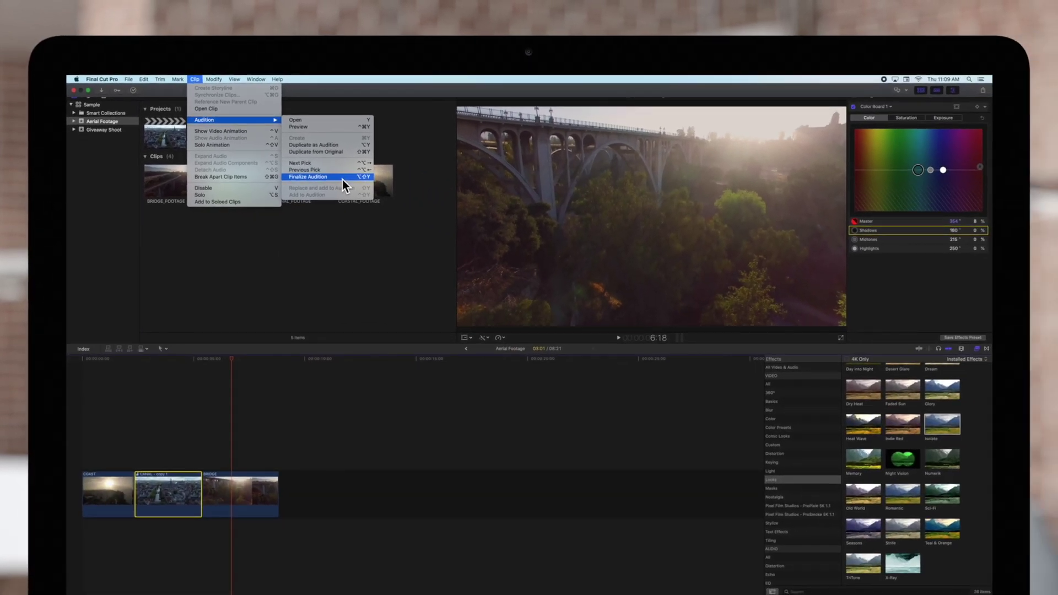
pyautogui.click(342, 179)
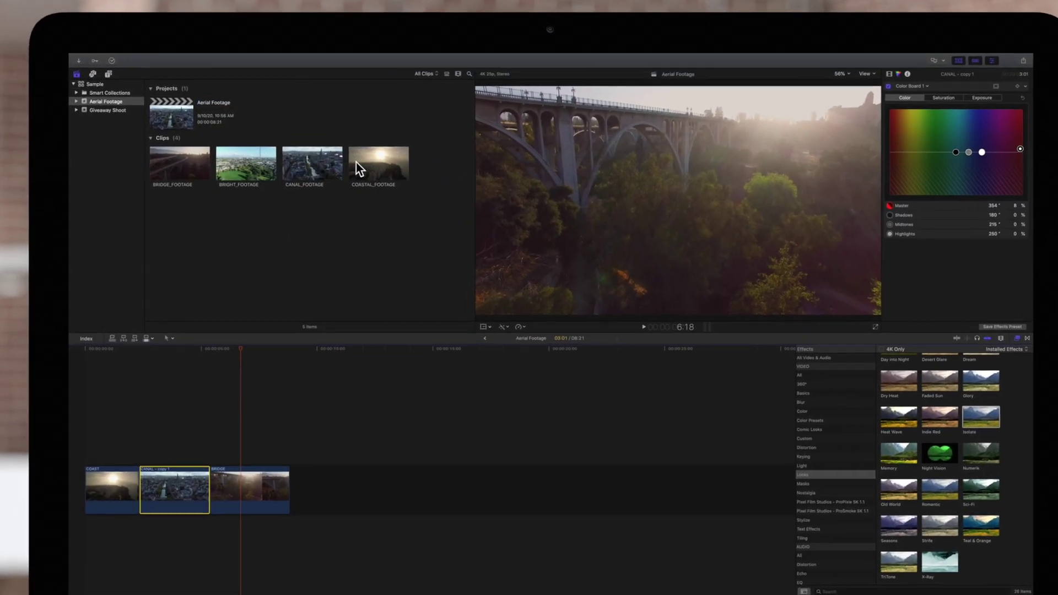